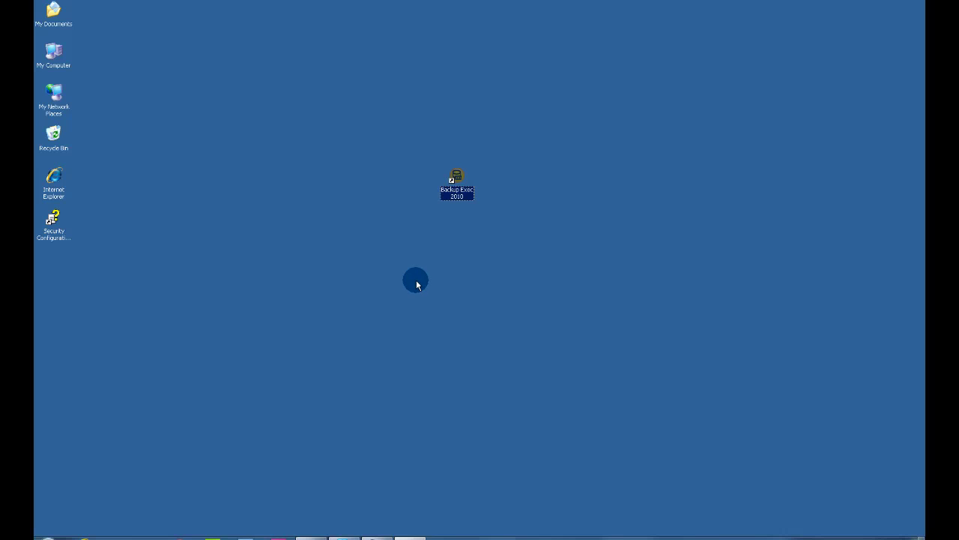
Step: Launch Backup Exec 2010 and review its devices and media sets, returning to the list of current jobs
{"action": "double_click", "coordinate": [455, 177]}
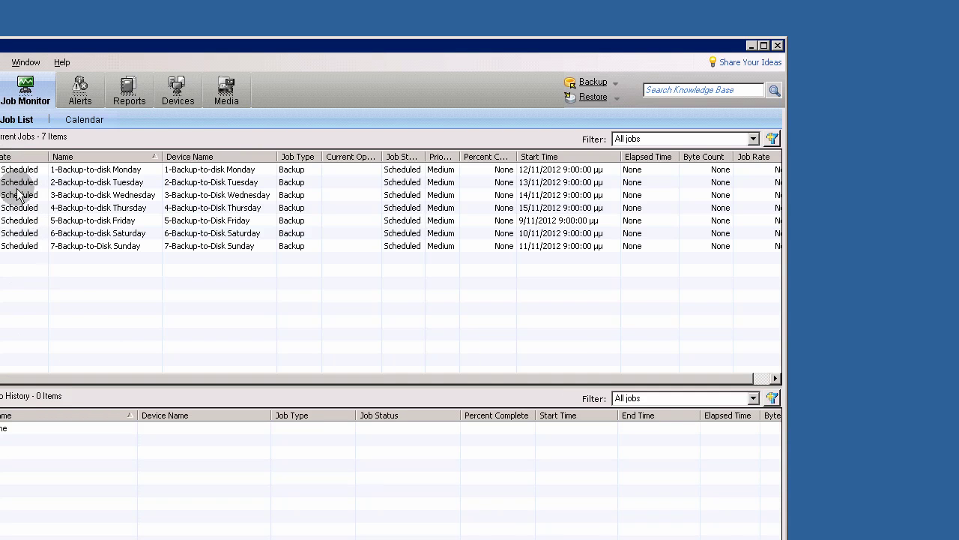
{"action": "double_click", "coordinate": [702, 46]}
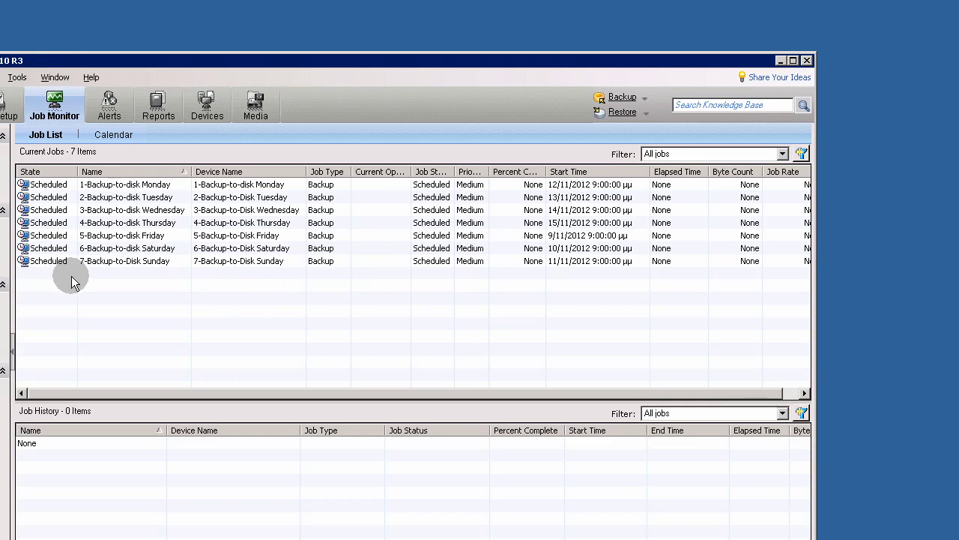
{"action": "left_click", "coordinate": [206, 104]}
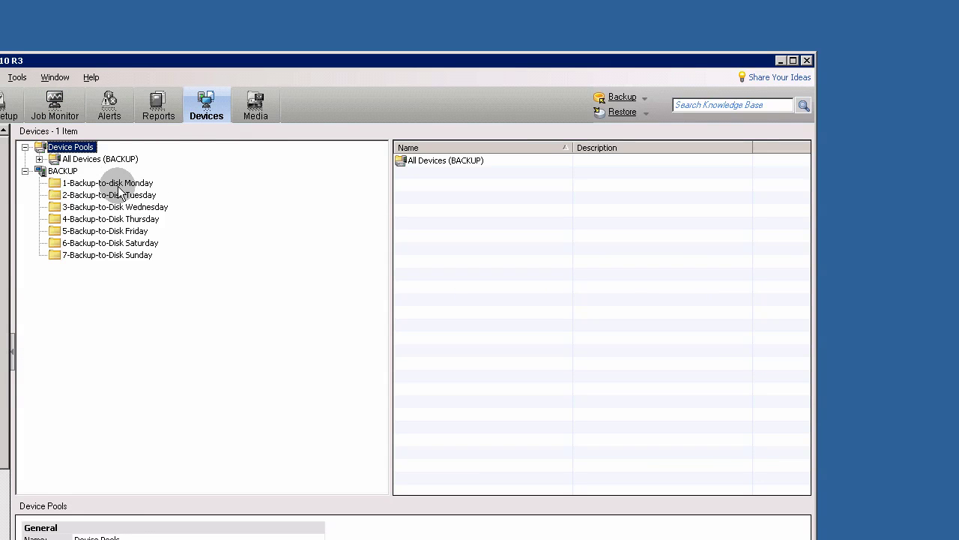
{"action": "left_click", "coordinate": [264, 102]}
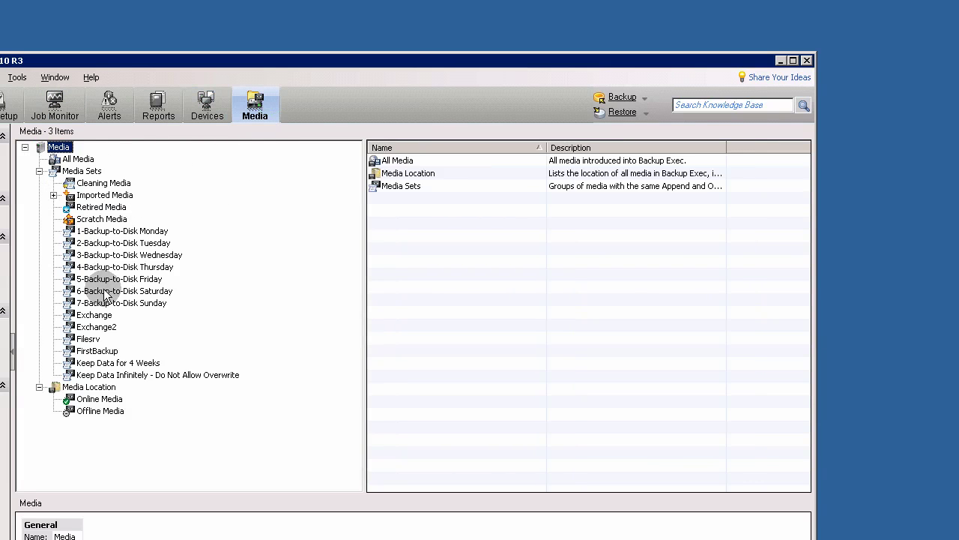
{"action": "left_click", "coordinate": [196, 110]}
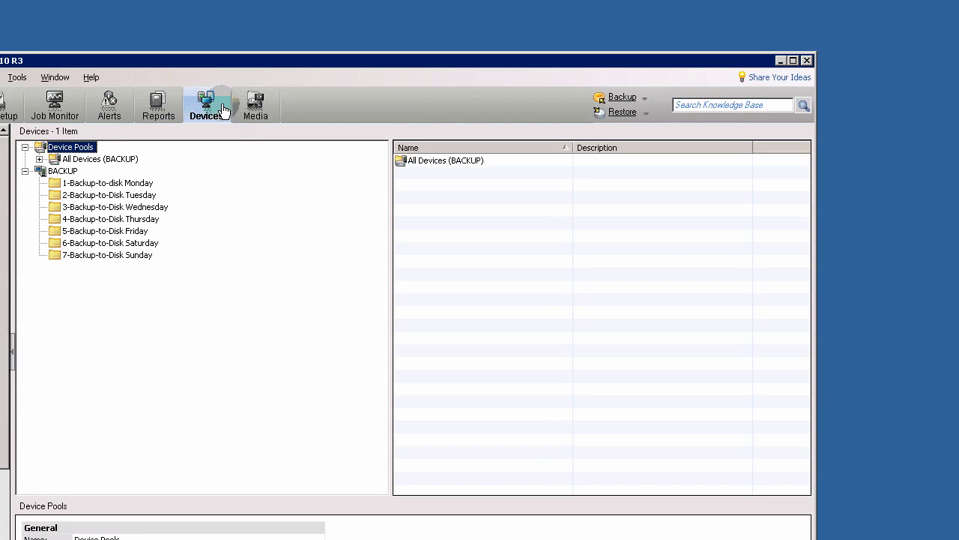
{"action": "left_click", "coordinate": [54, 103]}
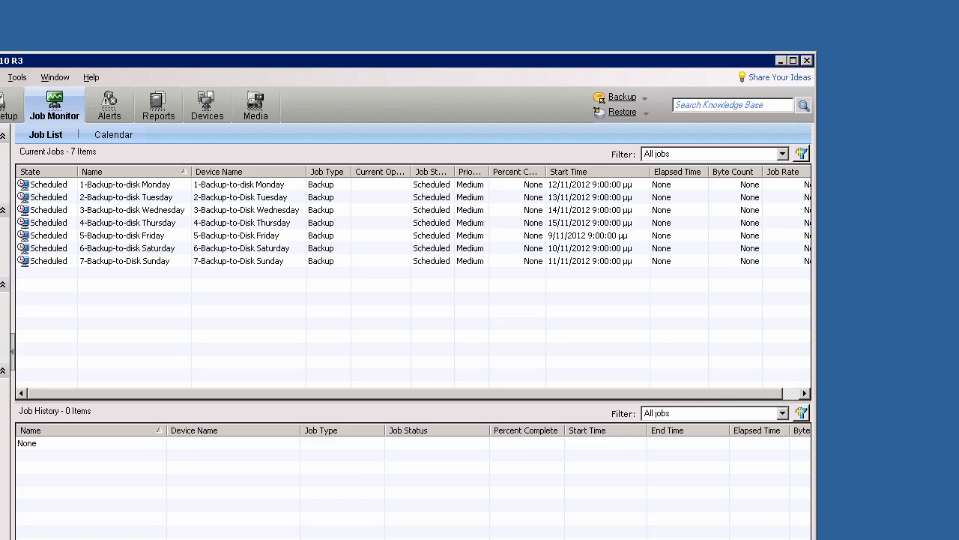
Step: Look through the folders on the C: drive in Windows Explorer and close the window
{"action": "key", "text": "super+e"}
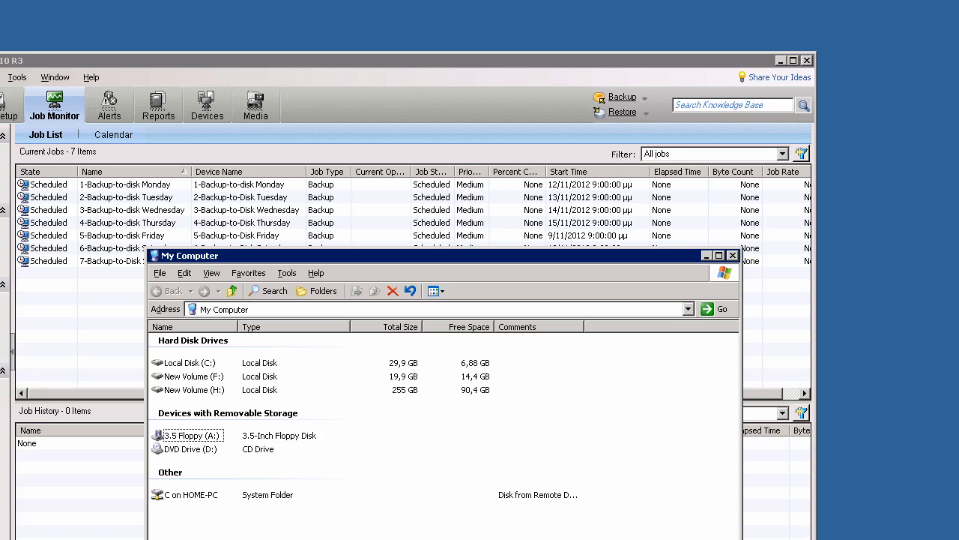
{"action": "left_click", "coordinate": [183, 363]}
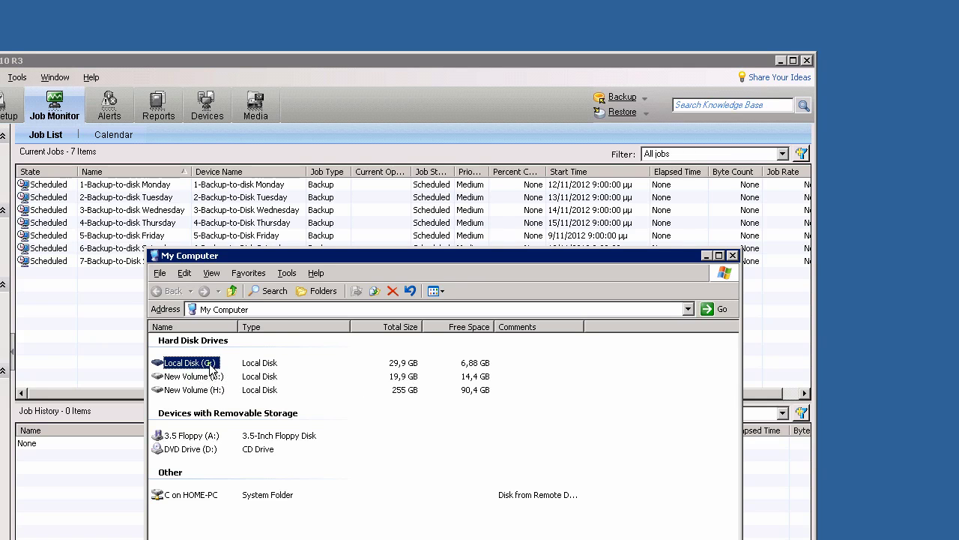
{"action": "double_click", "coordinate": [206, 363]}
{"action": "left_click", "coordinate": [188, 416]}
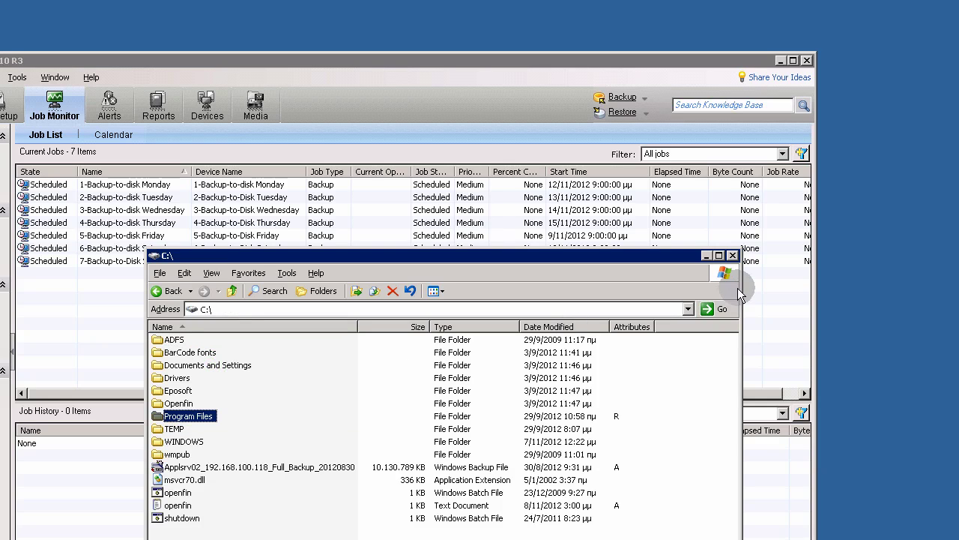
{"action": "left_click", "coordinate": [732, 256]}
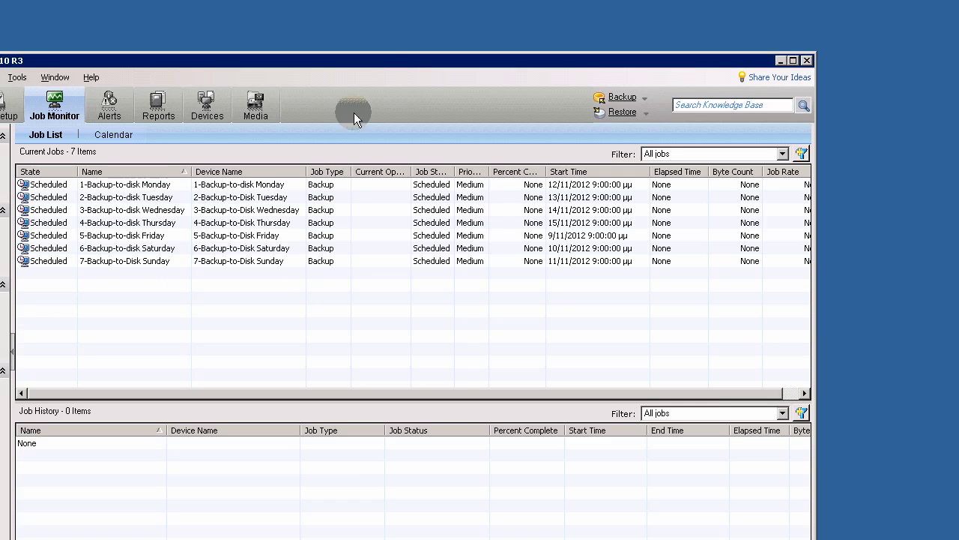
{"action": "left_click_drag", "start_coordinate": [378, 56], "coordinate": [415, 48]}
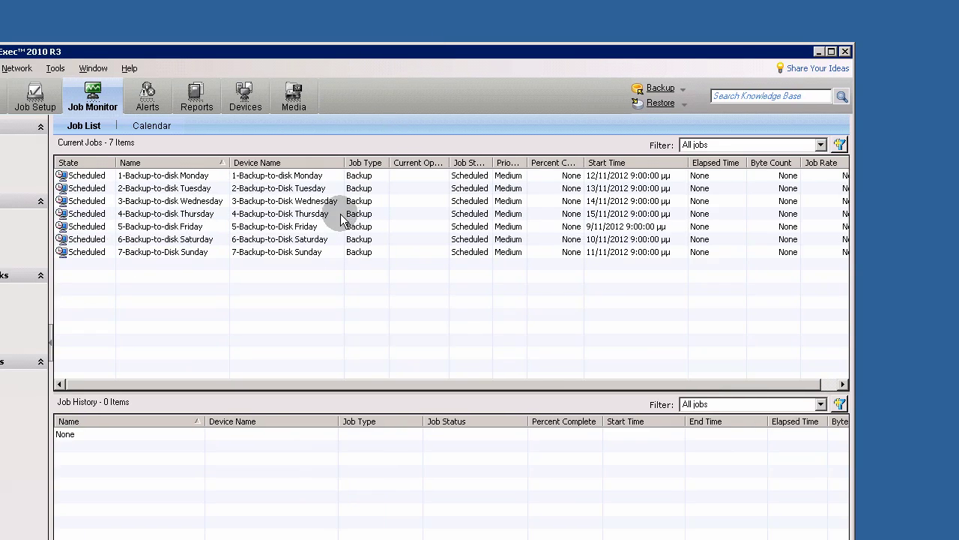
{"action": "key", "text": "super+e"}
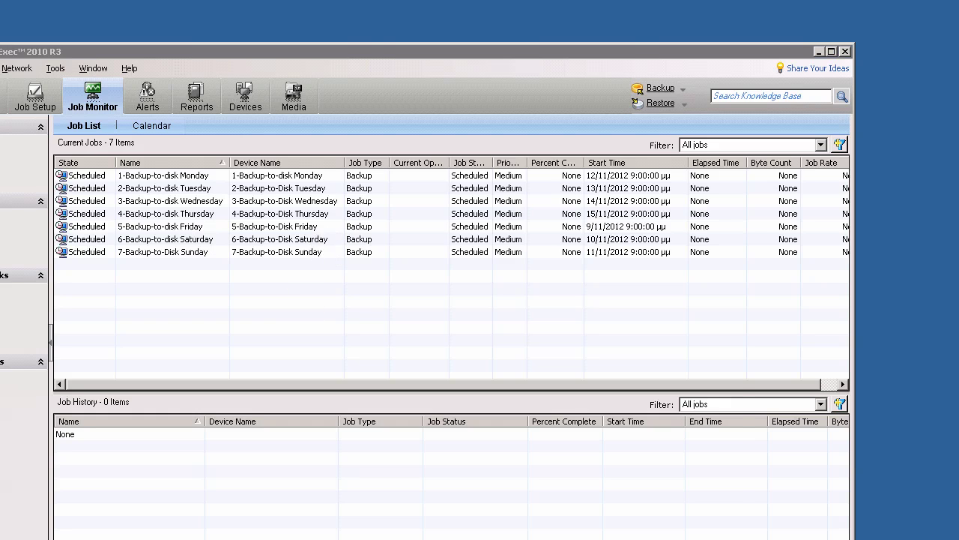
{"action": "double_click", "coordinate": [208, 367]}
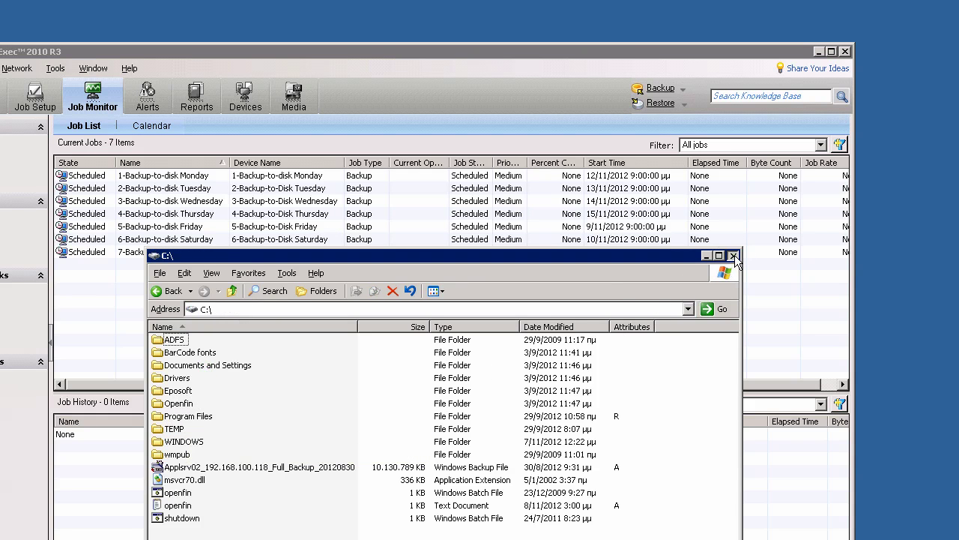
{"action": "left_click", "coordinate": [733, 256]}
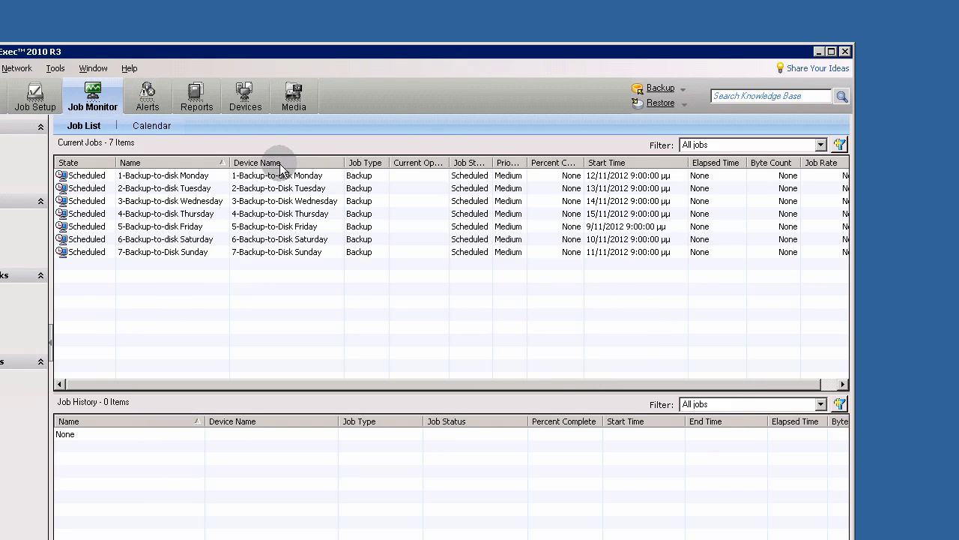
Step: Review the media sets and the weekday backup-to-disk devices in Backup Exec
{"action": "left_click", "coordinate": [247, 102]}
{"action": "left_click", "coordinate": [291, 99]}
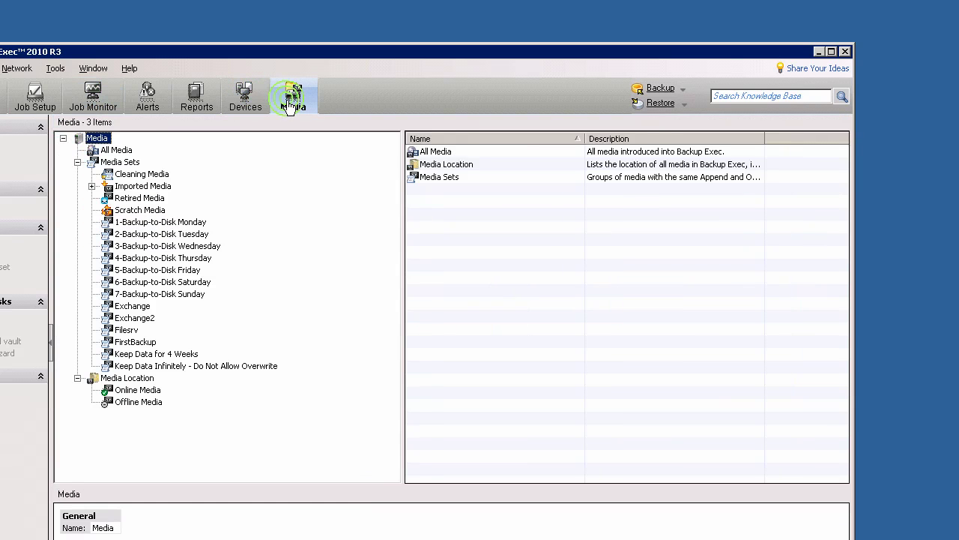
{"action": "left_click", "coordinate": [246, 101]}
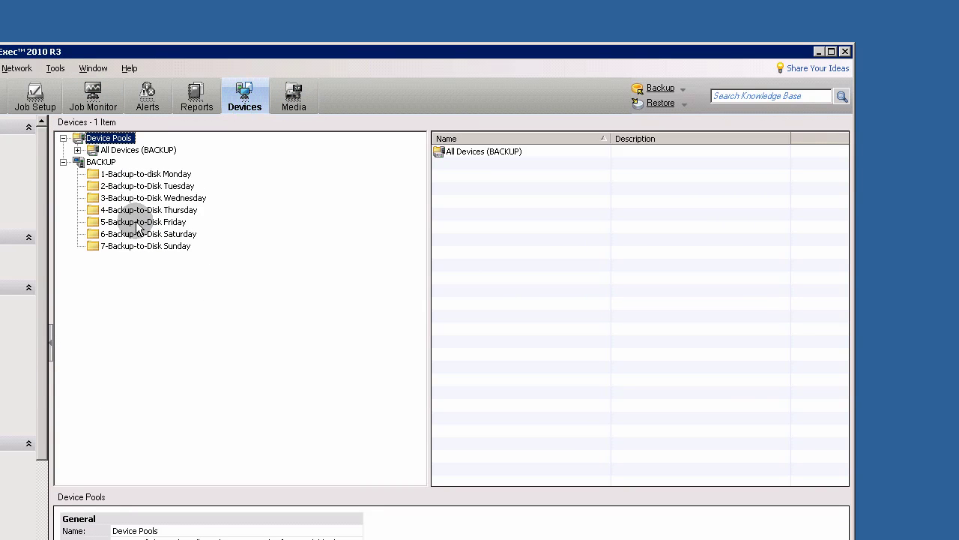
Step: Inspect the weekday folders in H:\BackupToDisk and the files inside 1-Monday in Windows Explorer, and close the window
{"action": "key", "text": "super+e"}
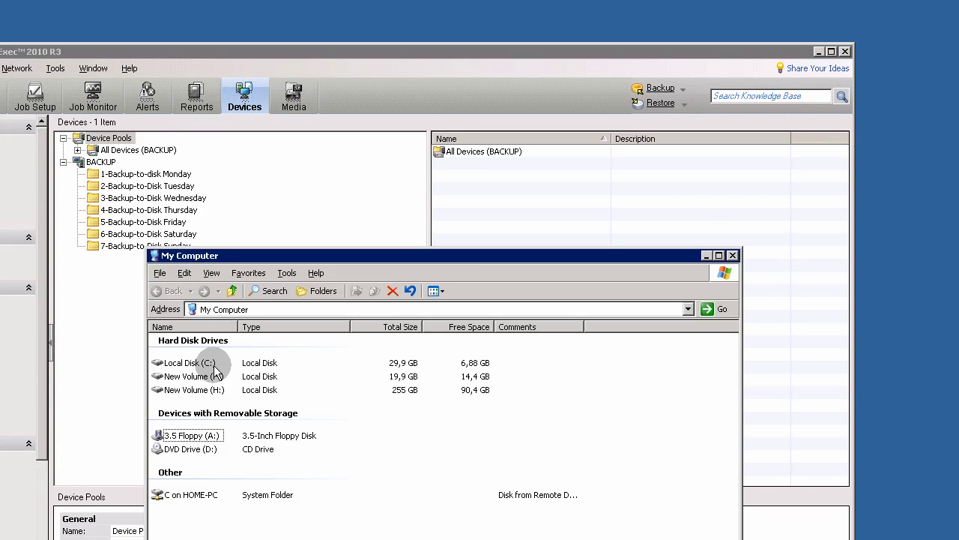
{"action": "double_click", "coordinate": [197, 390]}
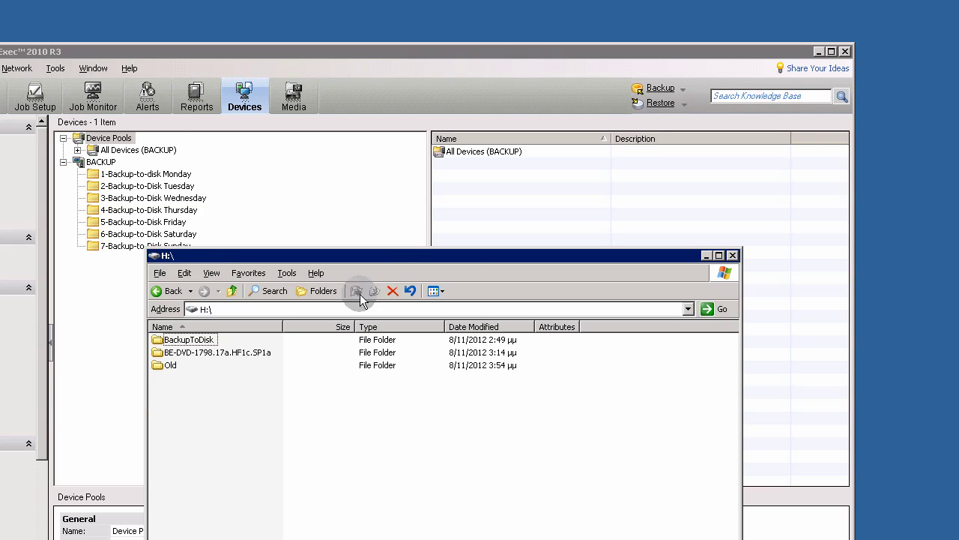
{"action": "left_click_drag", "start_coordinate": [394, 257], "coordinate": [489, 176]}
{"action": "double_click", "coordinate": [299, 259]}
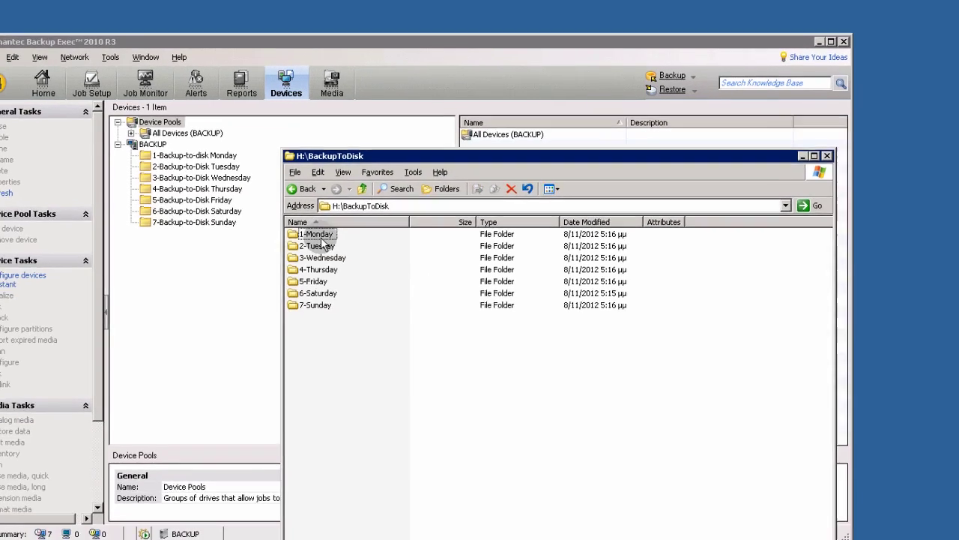
{"action": "double_click", "coordinate": [276, 259]}
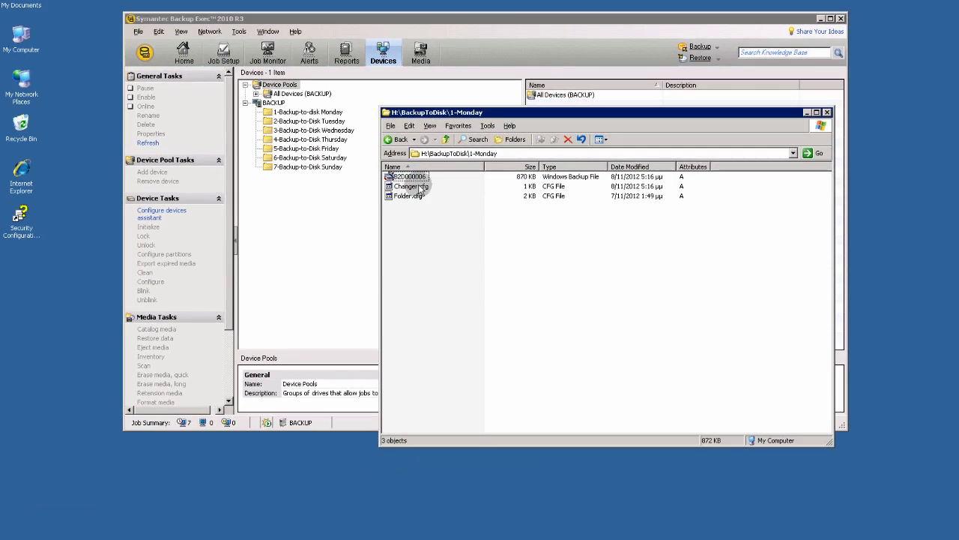
{"action": "left_click", "coordinate": [400, 142]}
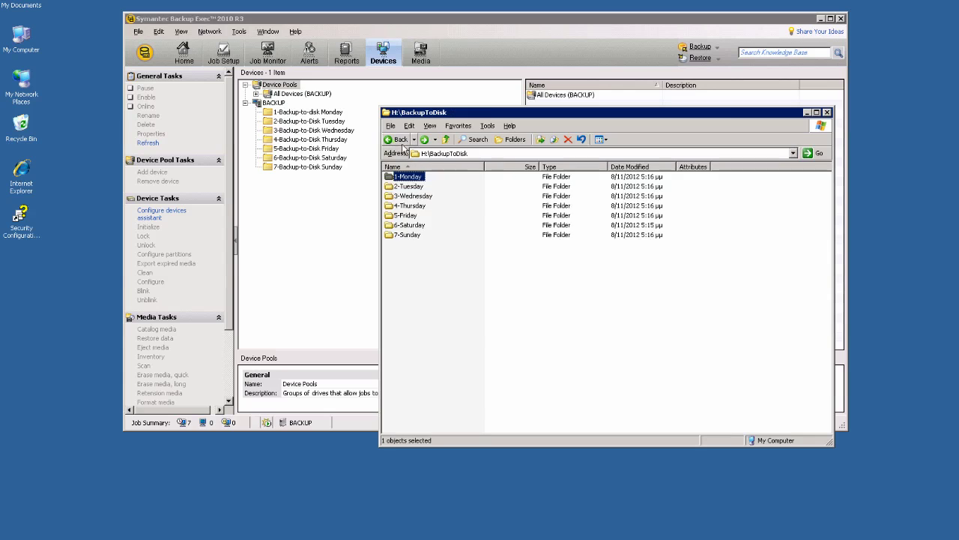
{"action": "left_click", "coordinate": [827, 112]}
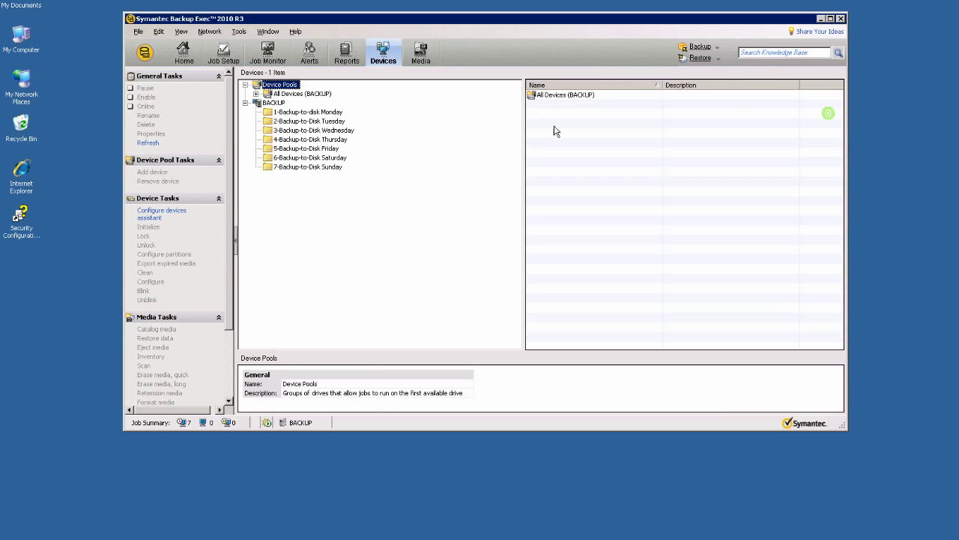
Step: Run all seven scheduled backup-to-disk jobs, Monday to Sunday, immediately
{"action": "left_click", "coordinate": [267, 53]}
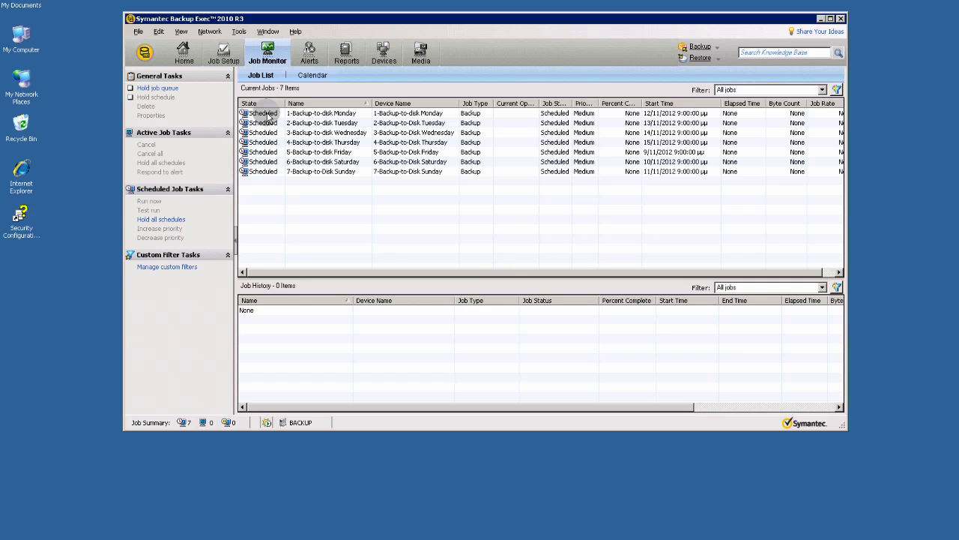
{"action": "left_click", "coordinate": [267, 113]}
{"action": "left_click", "coordinate": [269, 171], "text": "shift"}
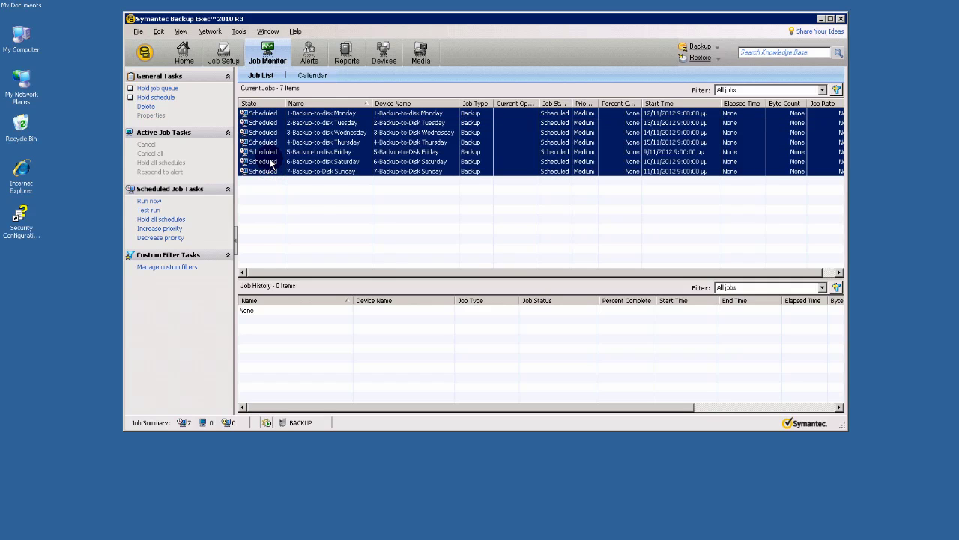
{"action": "right_click", "coordinate": [271, 163]}
{"action": "left_click", "coordinate": [303, 173]}
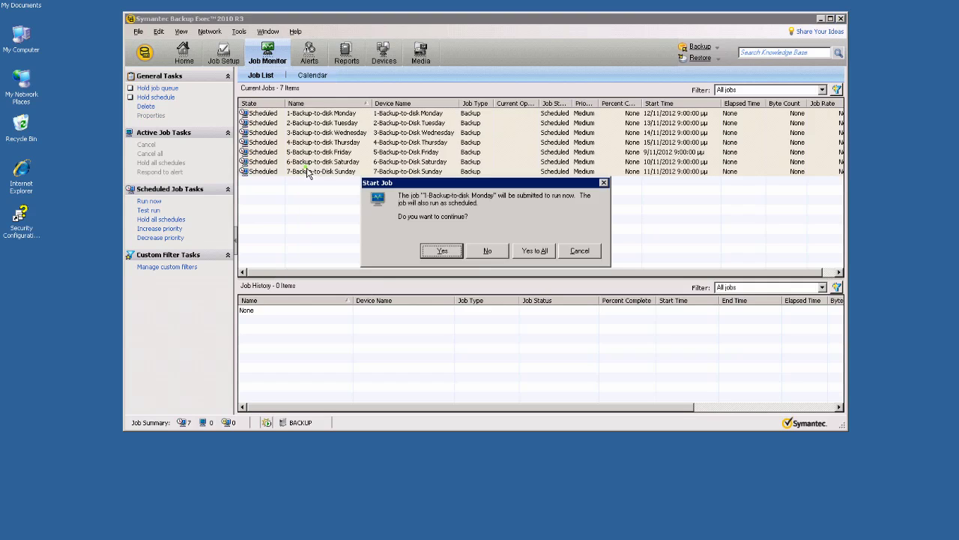
{"action": "left_click", "coordinate": [525, 250]}
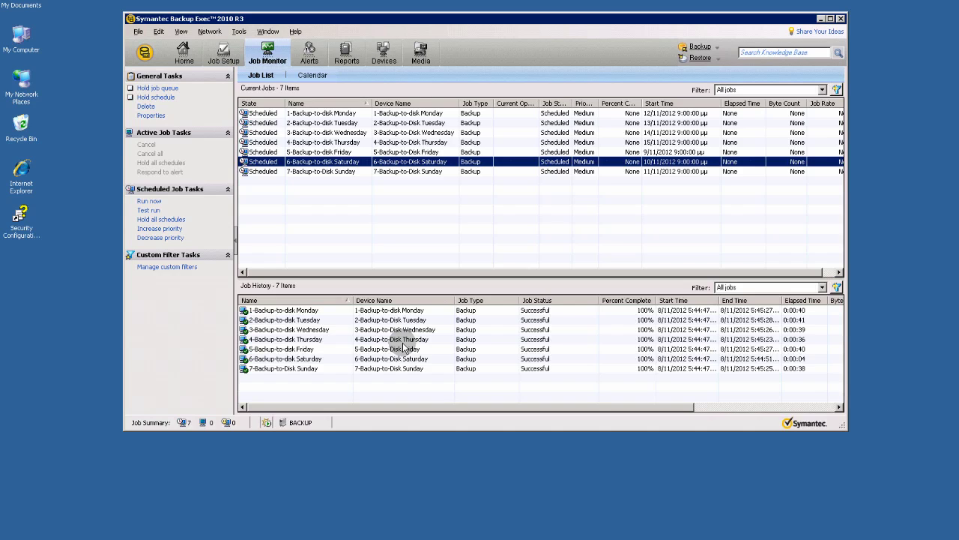
Step: Open the Services list in Computer Management in standard view, maximize the window and widen the Name column to show full service names
{"action": "right_click", "coordinate": [17, 43]}
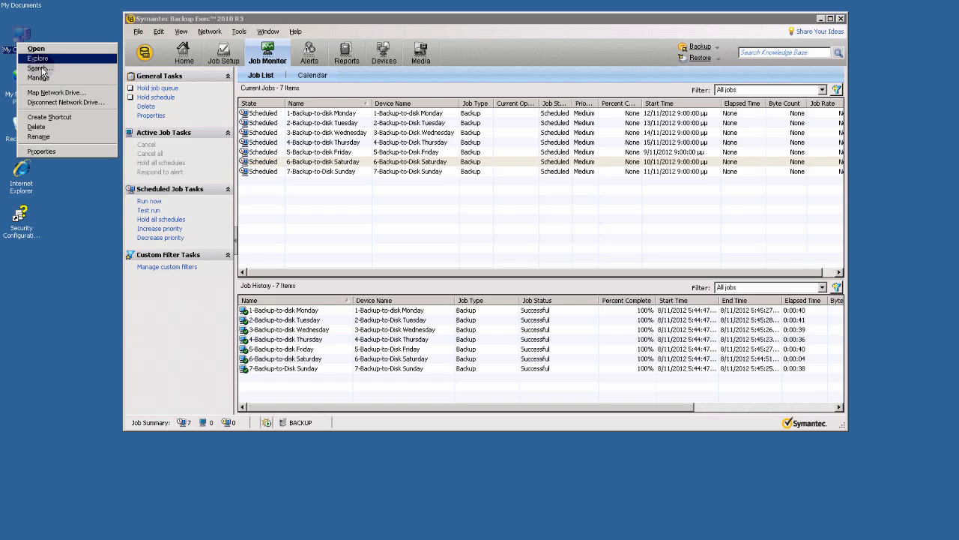
{"action": "left_click", "coordinate": [39, 77]}
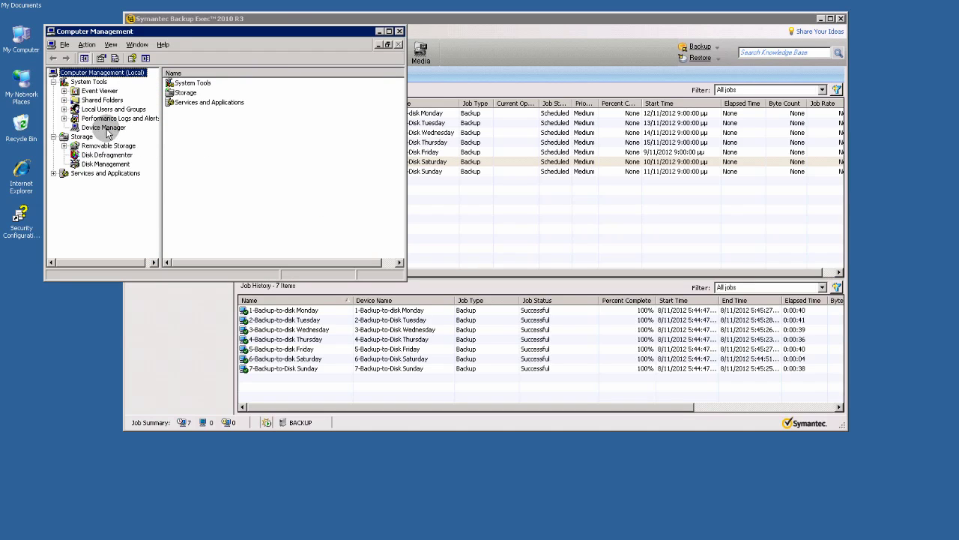
{"action": "left_click", "coordinate": [90, 174]}
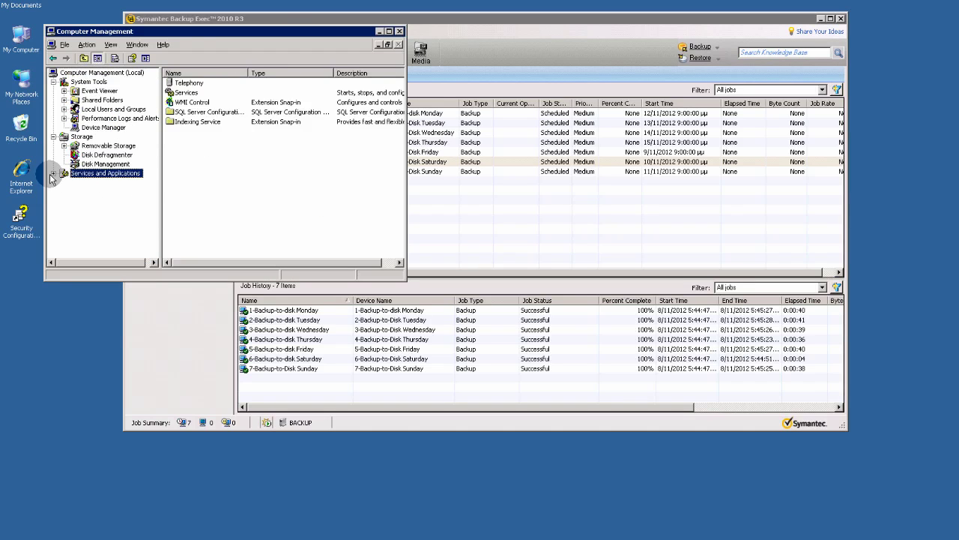
{"action": "left_click", "coordinate": [53, 174]}
{"action": "left_click", "coordinate": [94, 191]}
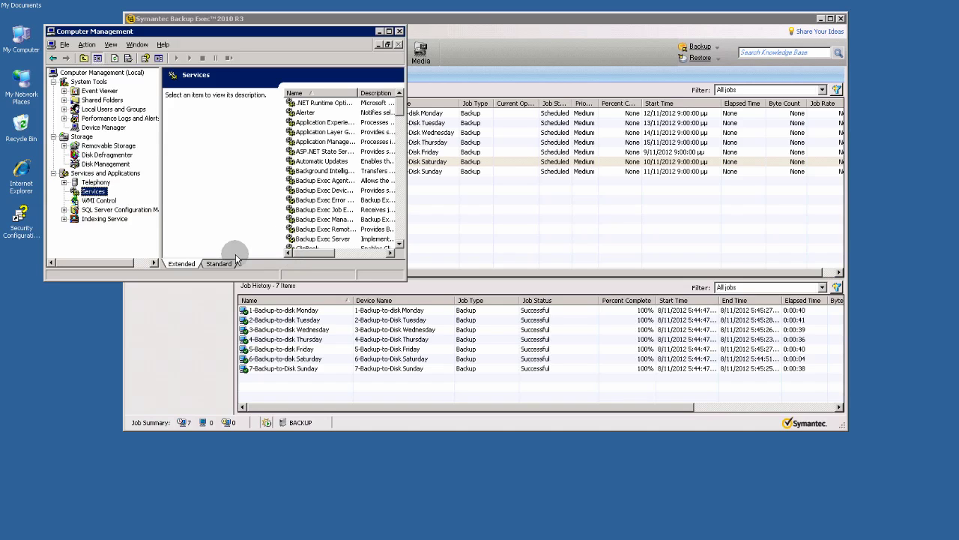
{"action": "left_click", "coordinate": [220, 263]}
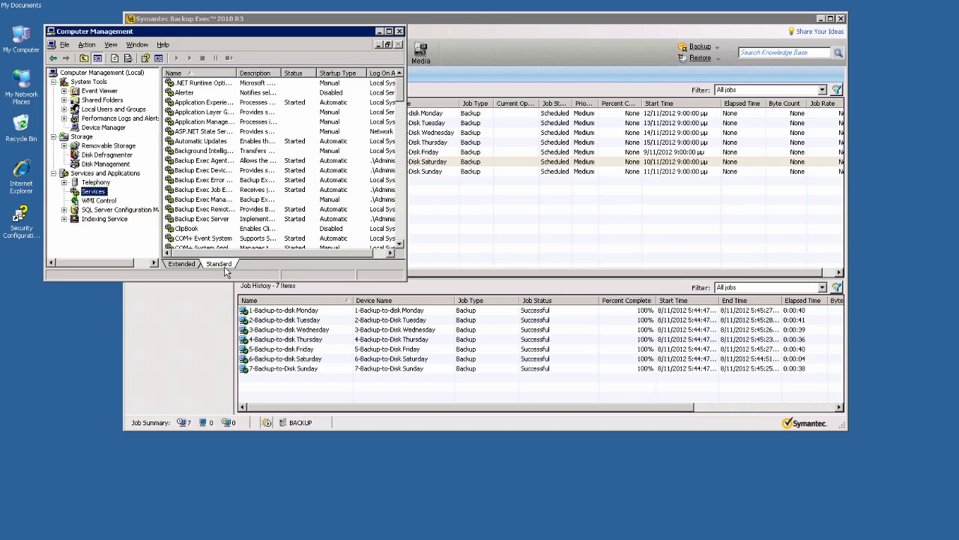
{"action": "left_click", "coordinate": [389, 31]}
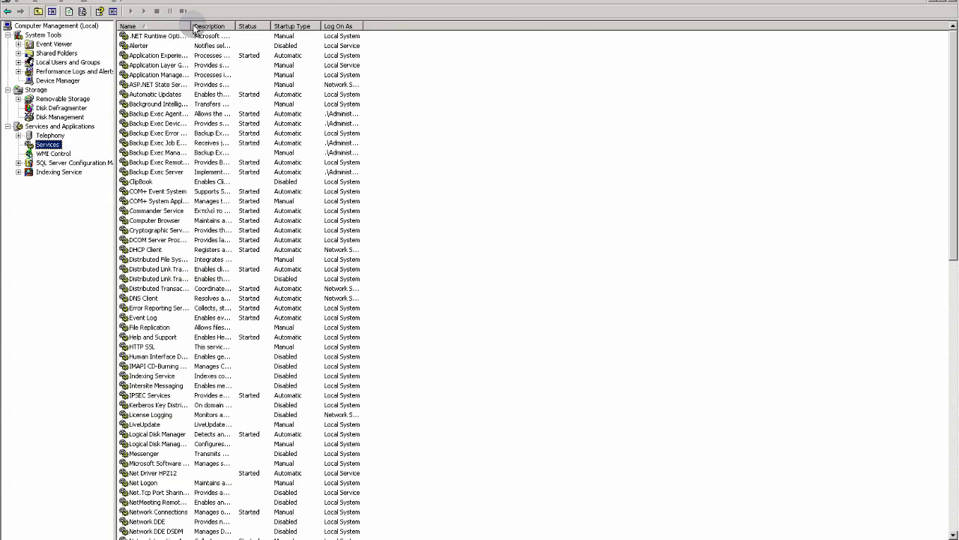
{"action": "left_click_drag", "start_coordinate": [193, 26], "coordinate": [373, 30]}
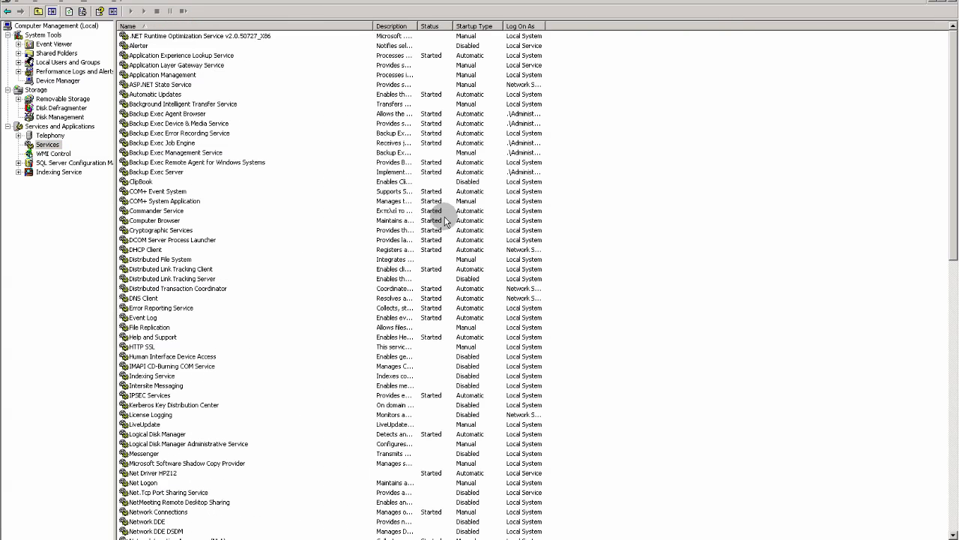
Step: Stop the Backup Exec Server service together with its dependent Backup Exec Job Engine and Backup Exec Agent Browser services
{"action": "left_click", "coordinate": [179, 171]}
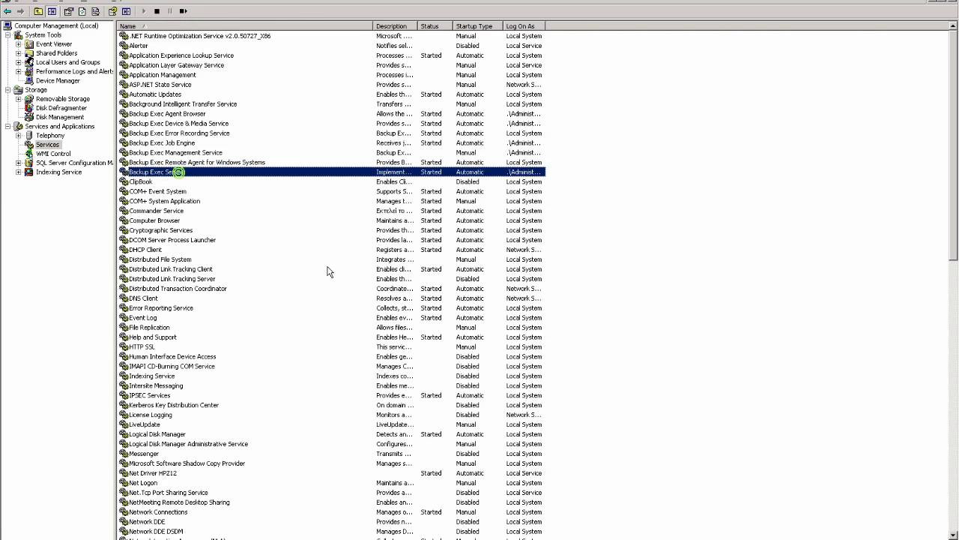
{"action": "left_click", "coordinate": [156, 11]}
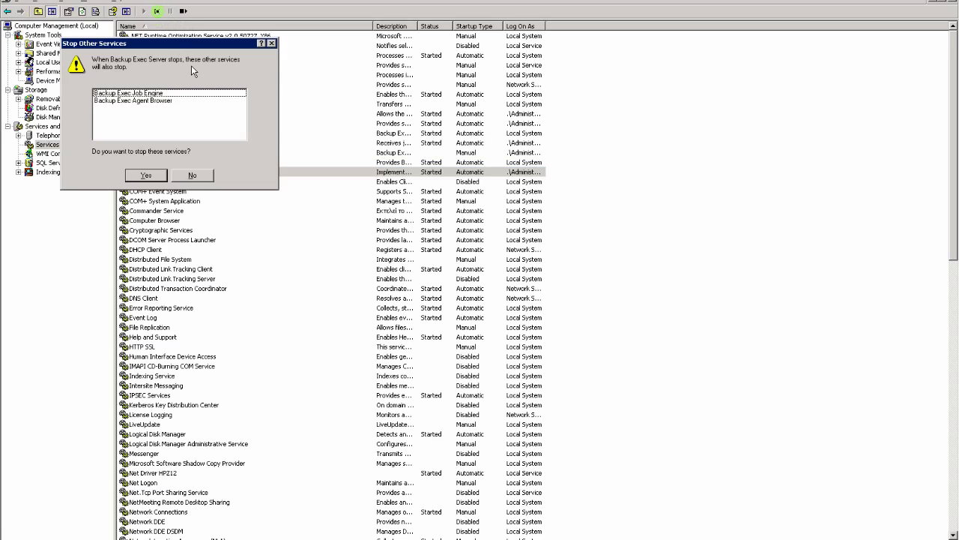
{"action": "left_click", "coordinate": [145, 175]}
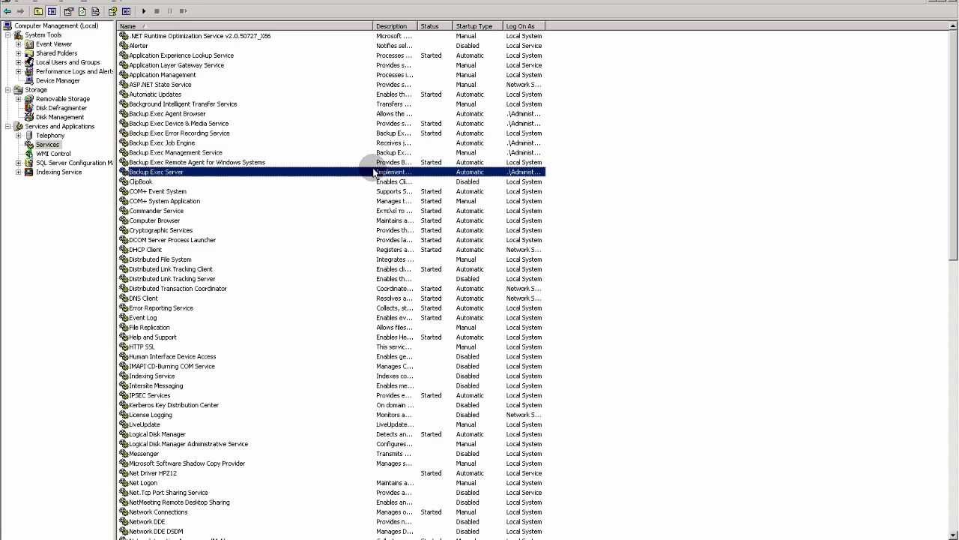
Step: Stop the Backup Exec Remote Agent for Windows Systems, Error Recording Service and Device & Media Service
{"action": "left_click", "coordinate": [246, 163]}
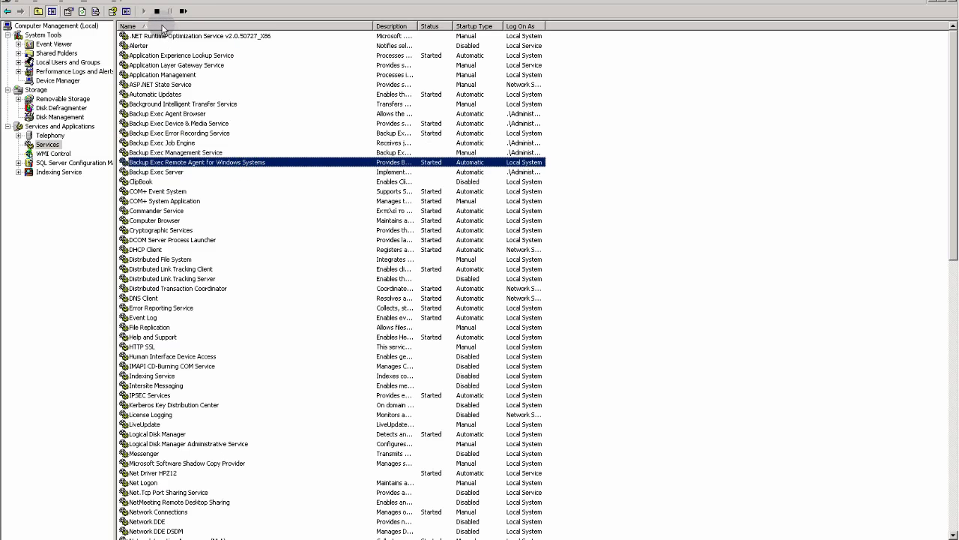
{"action": "left_click", "coordinate": [156, 11]}
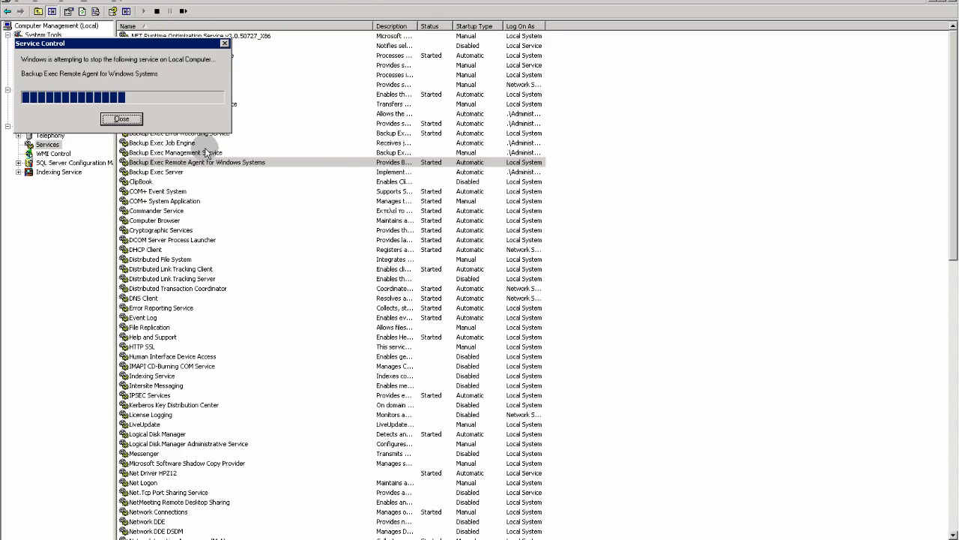
{"action": "left_click", "coordinate": [209, 134]}
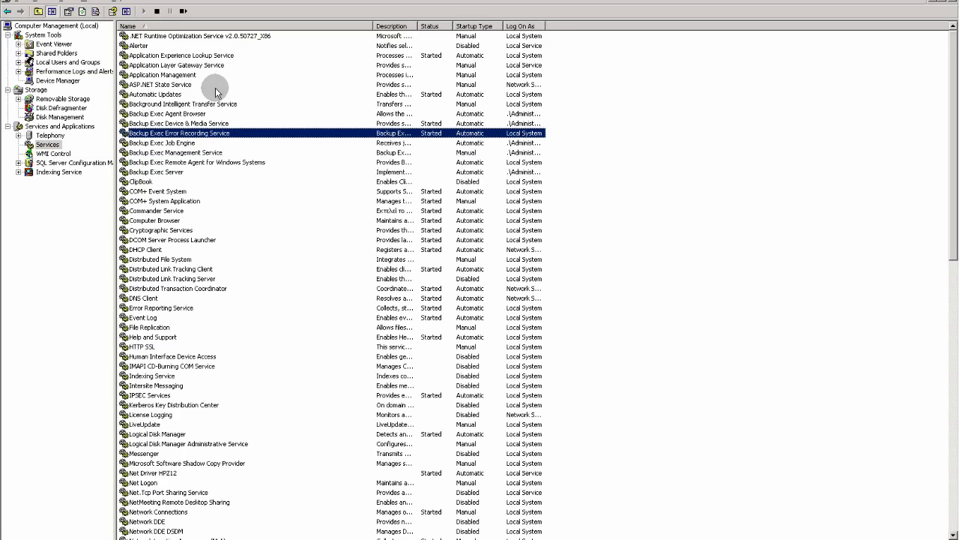
{"action": "left_click", "coordinate": [158, 11]}
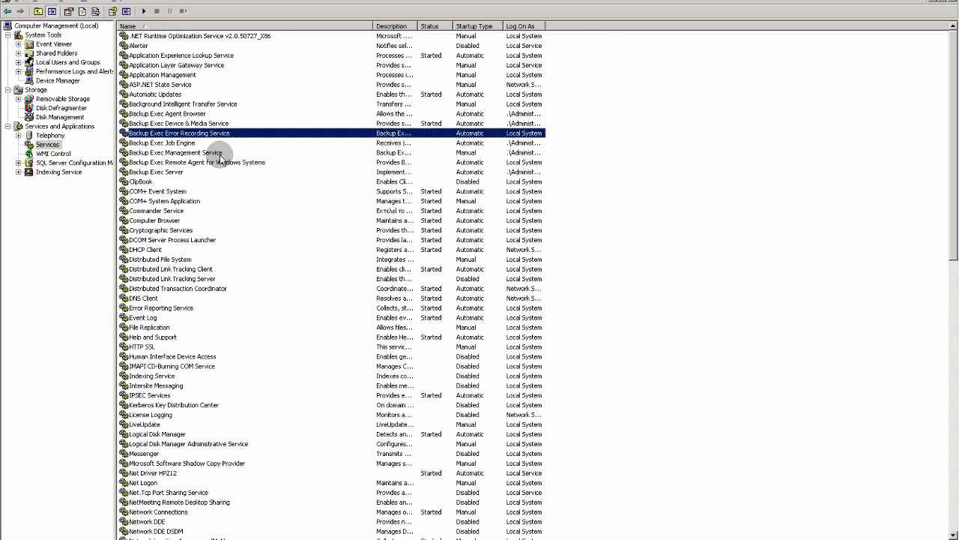
{"action": "left_click", "coordinate": [196, 123]}
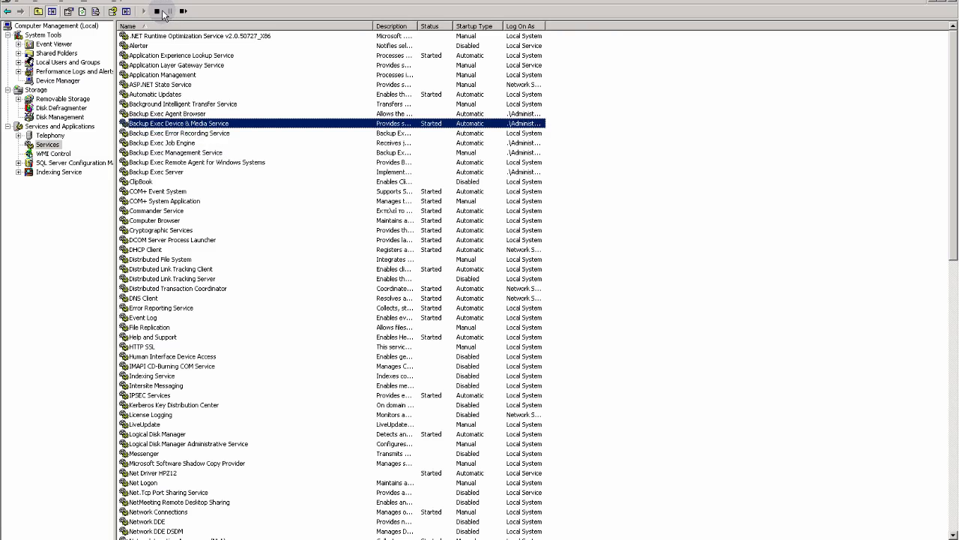
{"action": "left_click", "coordinate": [161, 11]}
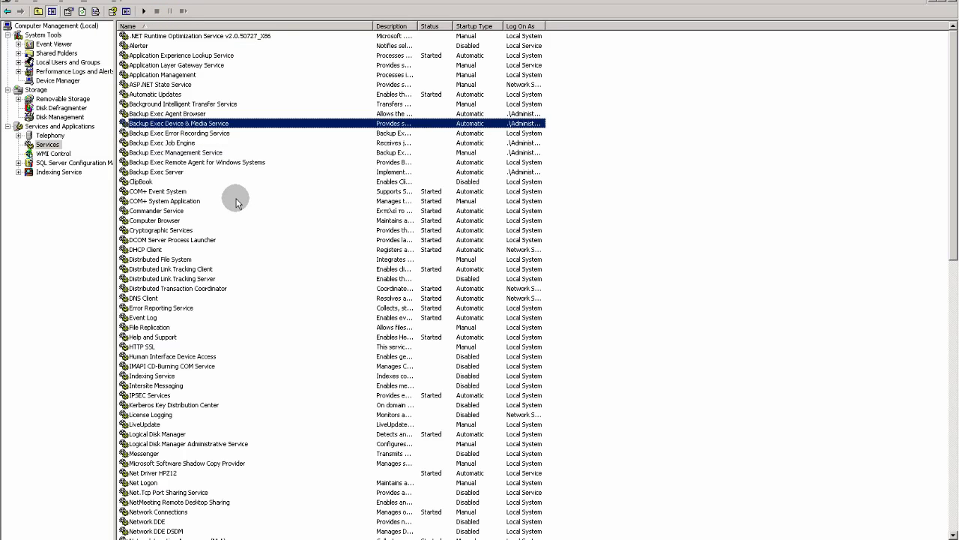
{"action": "left_click", "coordinate": [171, 172]}
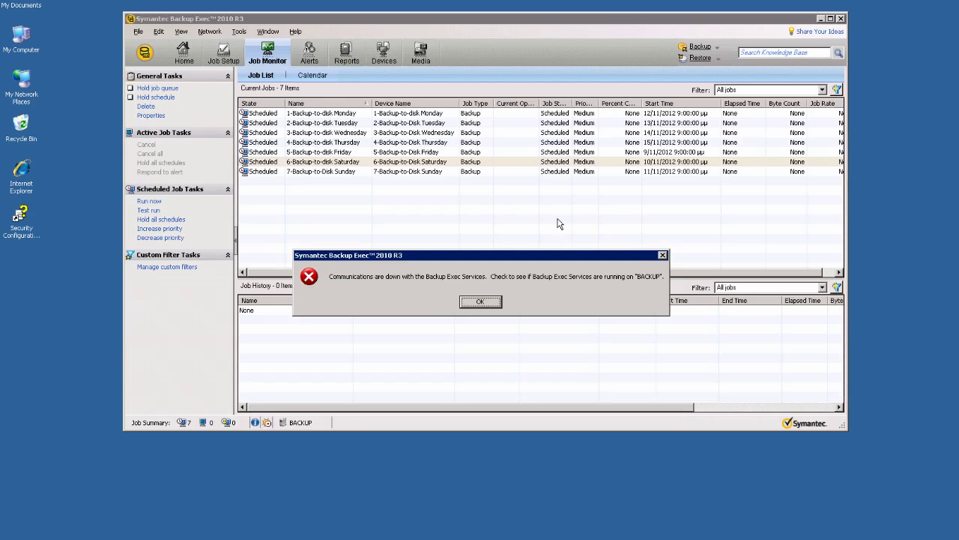
Step: Dismiss the communications error in Backup Exec 2010, cancel the media server connection and exit the application
{"action": "left_click", "coordinate": [480, 303]}
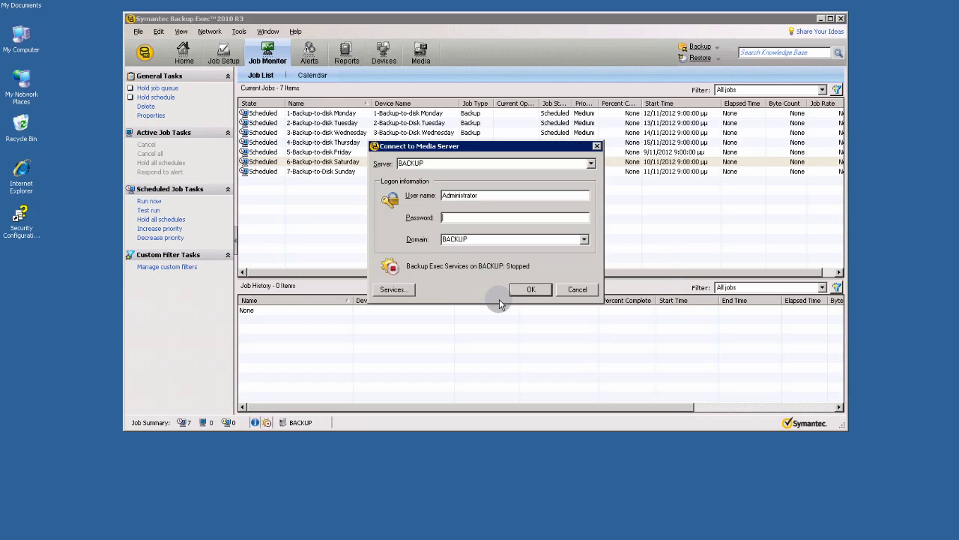
{"action": "left_click", "coordinate": [577, 289]}
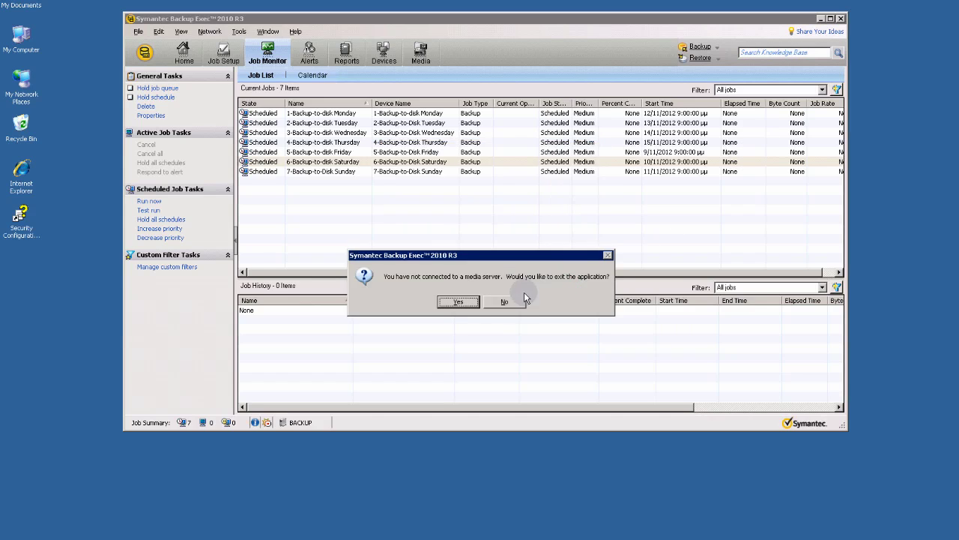
{"action": "left_click", "coordinate": [470, 301]}
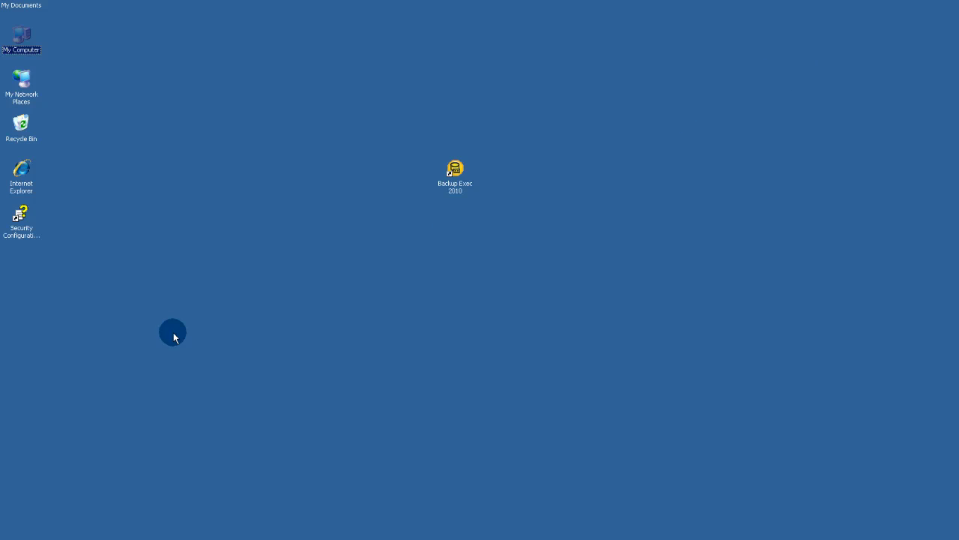
Step: Open the BE-DVD-1798.17a.HF1c.SP1a folder on drive H: in Windows Explorer
{"action": "double_click", "coordinate": [27, 22]}
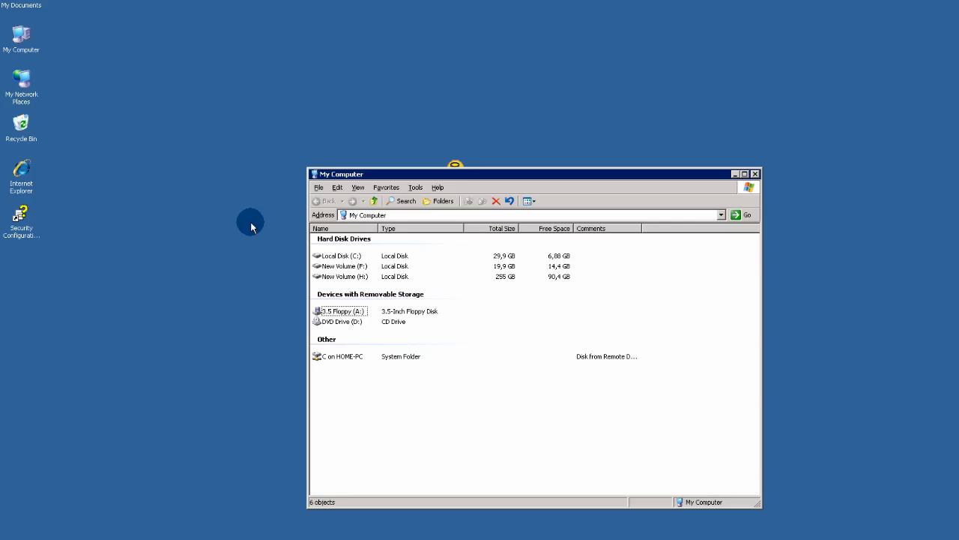
{"action": "double_click", "coordinate": [333, 277]}
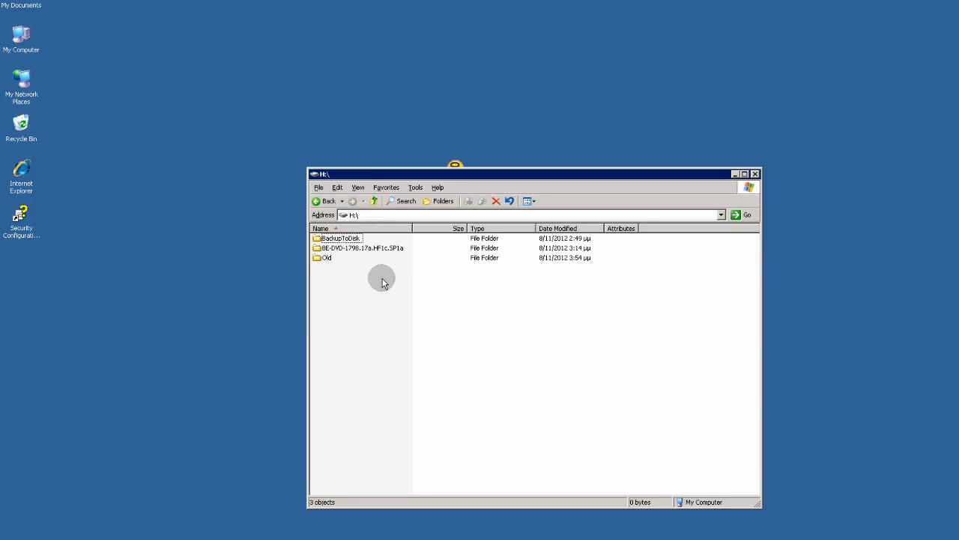
{"action": "double_click", "coordinate": [367, 250]}
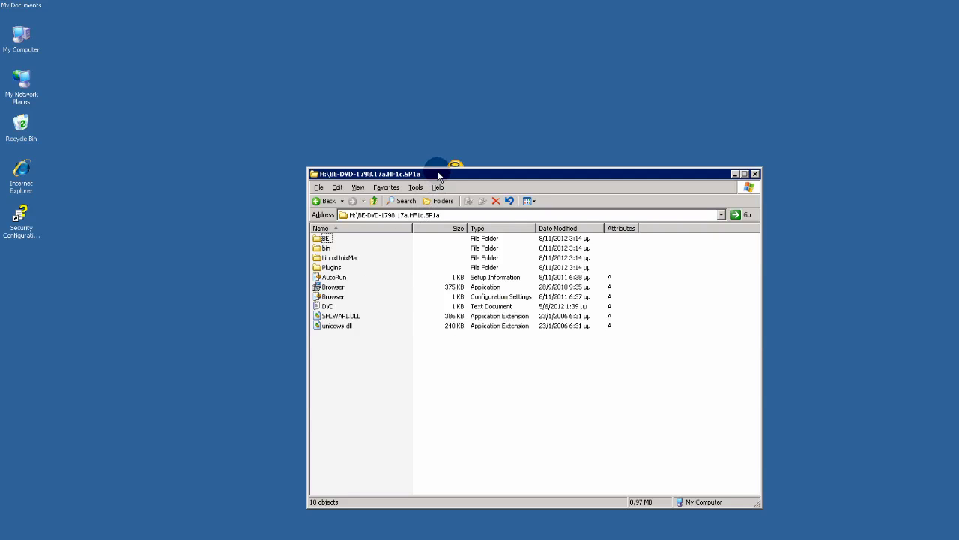
{"action": "left_click_drag", "start_coordinate": [438, 175], "coordinate": [336, 57]}
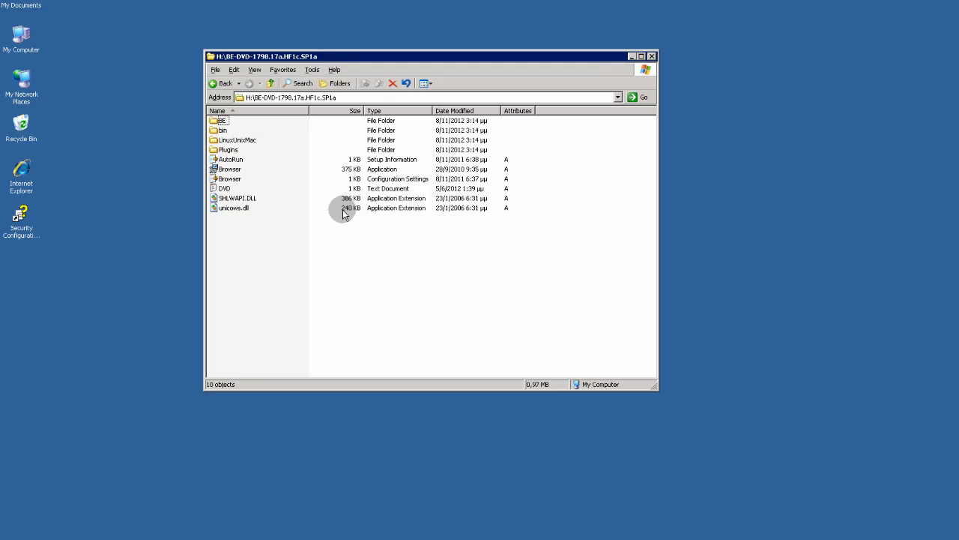
Step: Launch the Browser application from the folder with English as the language, and close the folder window
{"action": "double_click", "coordinate": [249, 172]}
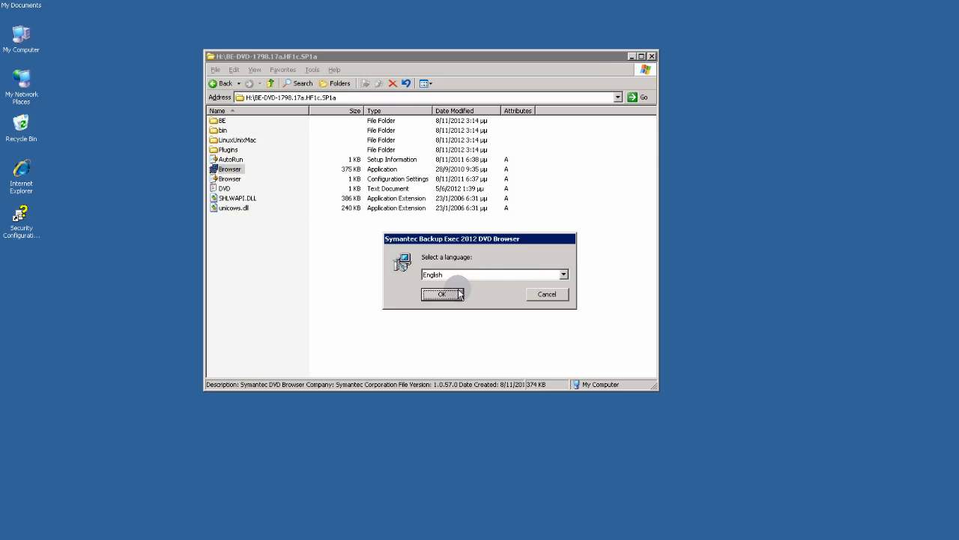
{"action": "left_click", "coordinate": [441, 294]}
{"action": "left_click", "coordinate": [652, 56]}
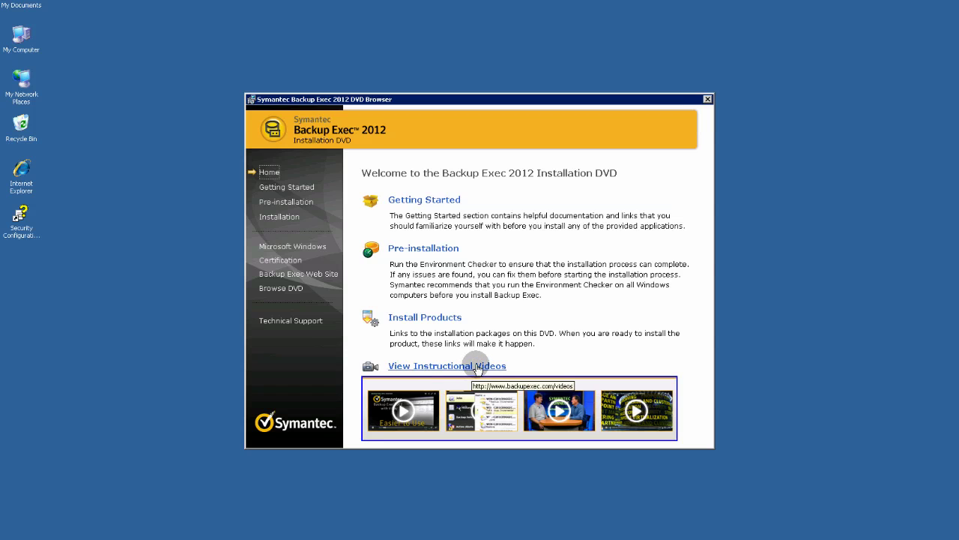
{"action": "left_click_drag", "start_coordinate": [467, 101], "coordinate": [442, 59]}
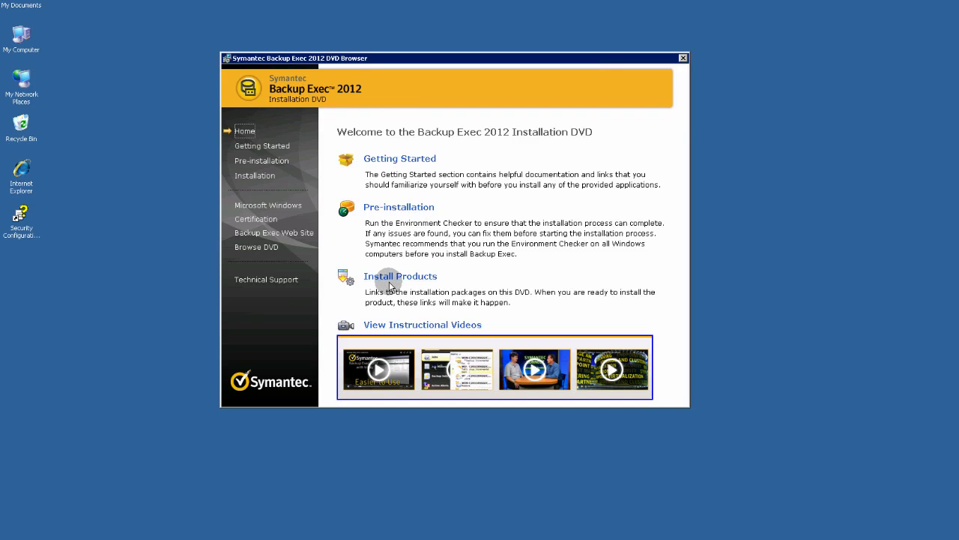
Step: Run the pre-installation Environment Check for Backup Exec on the local computer only
{"action": "left_click", "coordinate": [277, 161]}
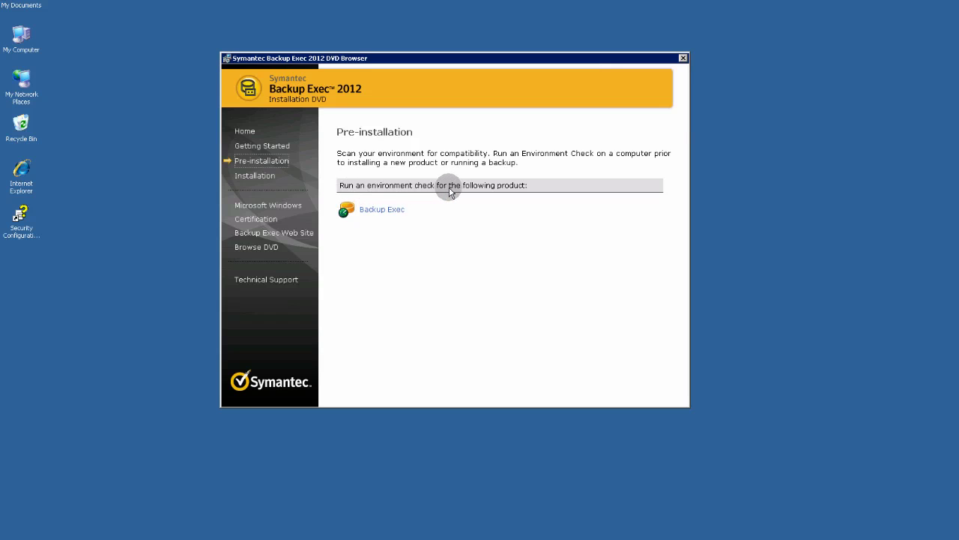
{"action": "left_click", "coordinate": [400, 213]}
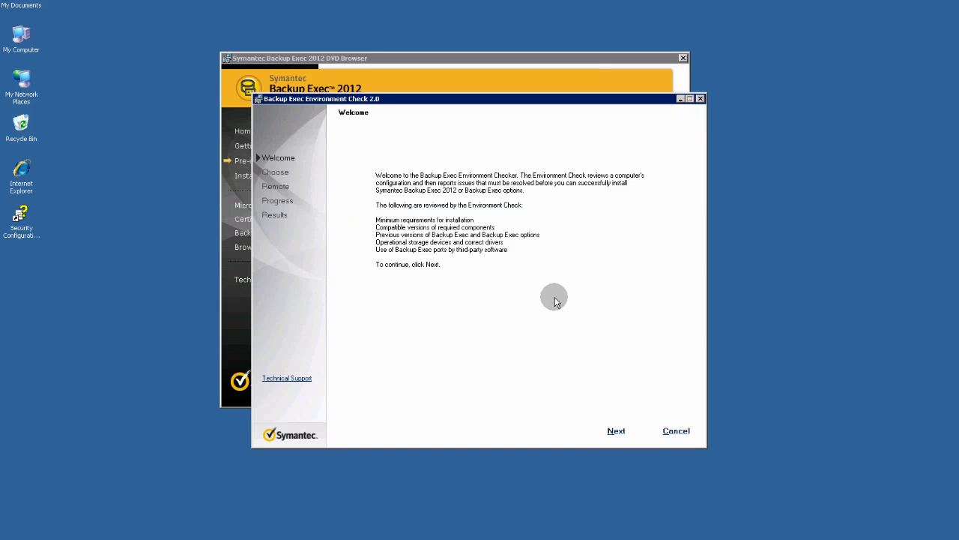
{"action": "left_click", "coordinate": [615, 431]}
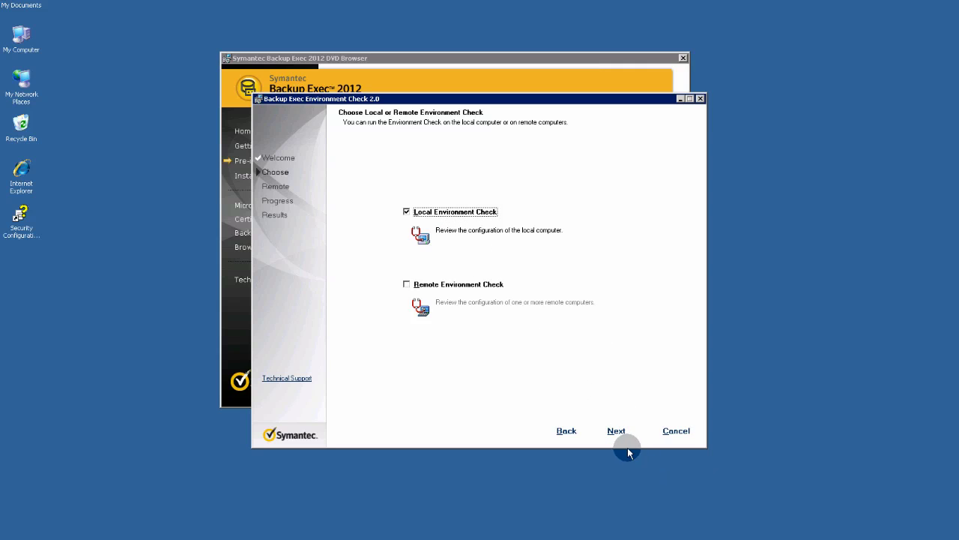
{"action": "left_click", "coordinate": [616, 431]}
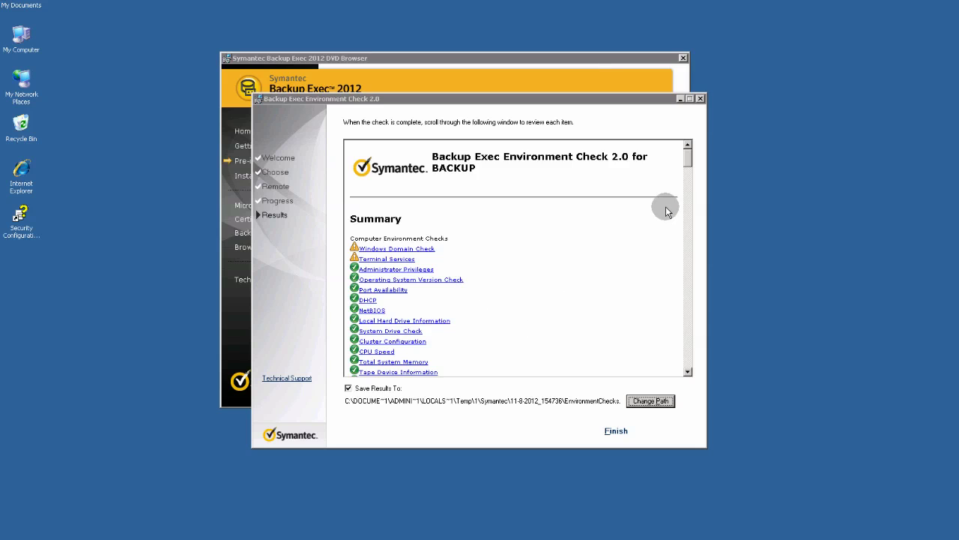
Step: Review every item of the Environment Check results through to the SQL 2005 SP3 Upgrade Check, and finish the check
{"action": "left_click_drag", "start_coordinate": [687, 155], "coordinate": [688, 199]}
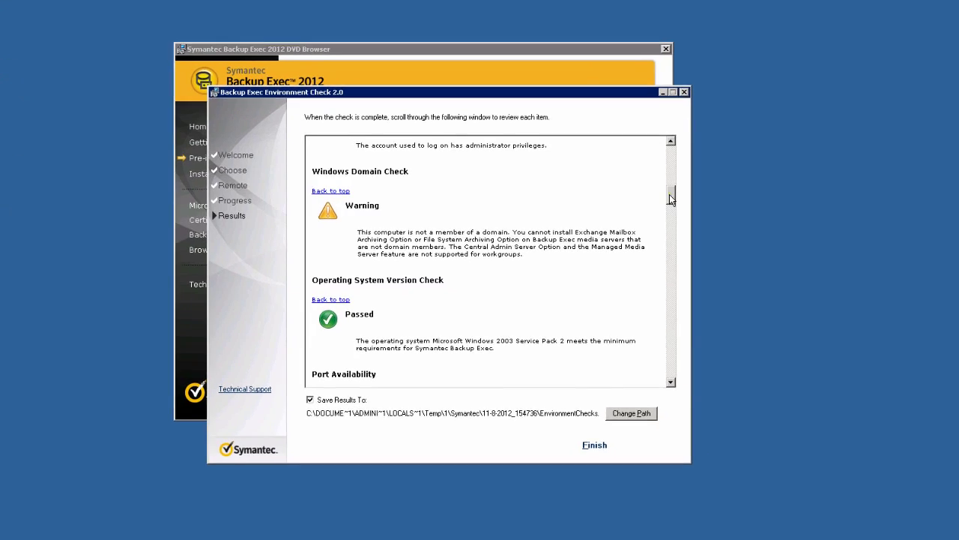
{"action": "left_click", "coordinate": [688, 216]}
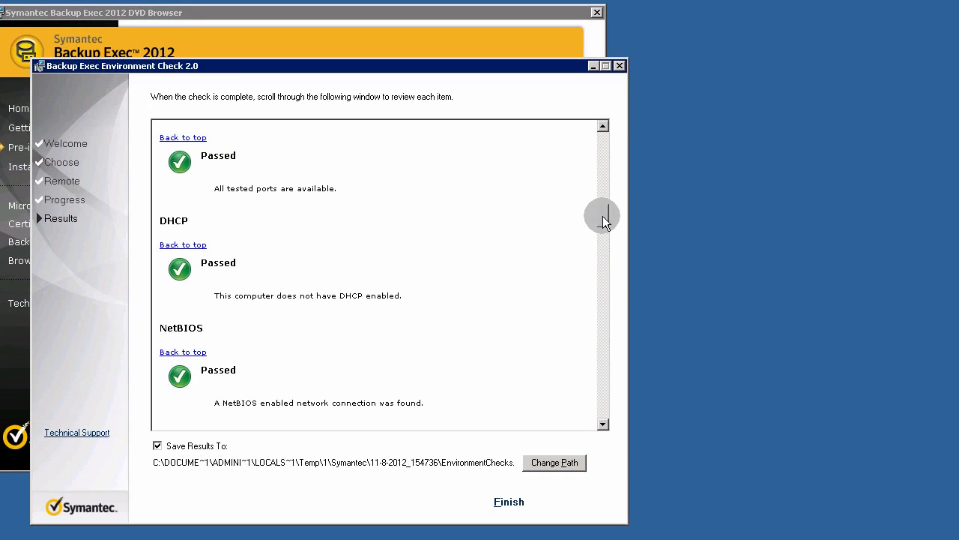
{"action": "left_click_drag", "start_coordinate": [604, 219], "coordinate": [604, 221]}
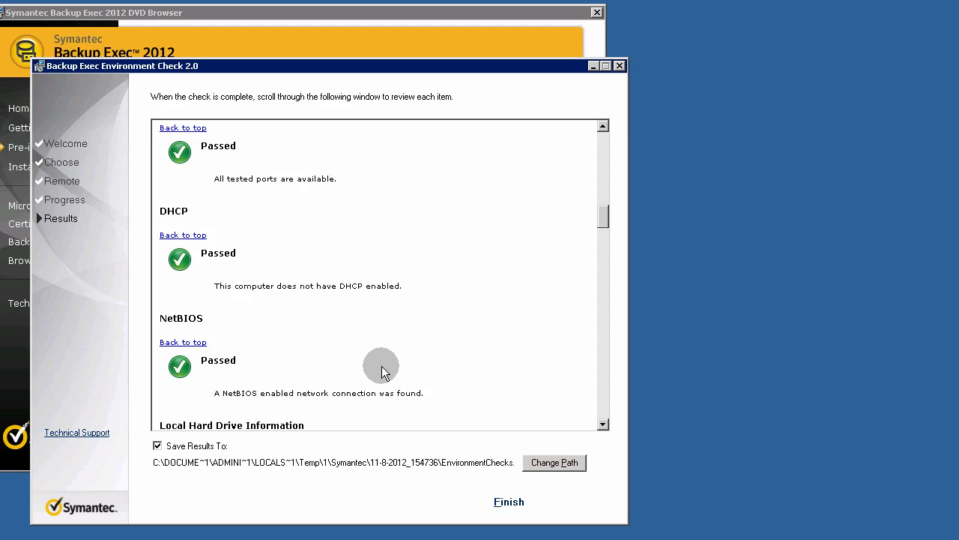
{"action": "left_click_drag", "start_coordinate": [607, 216], "coordinate": [612, 260]}
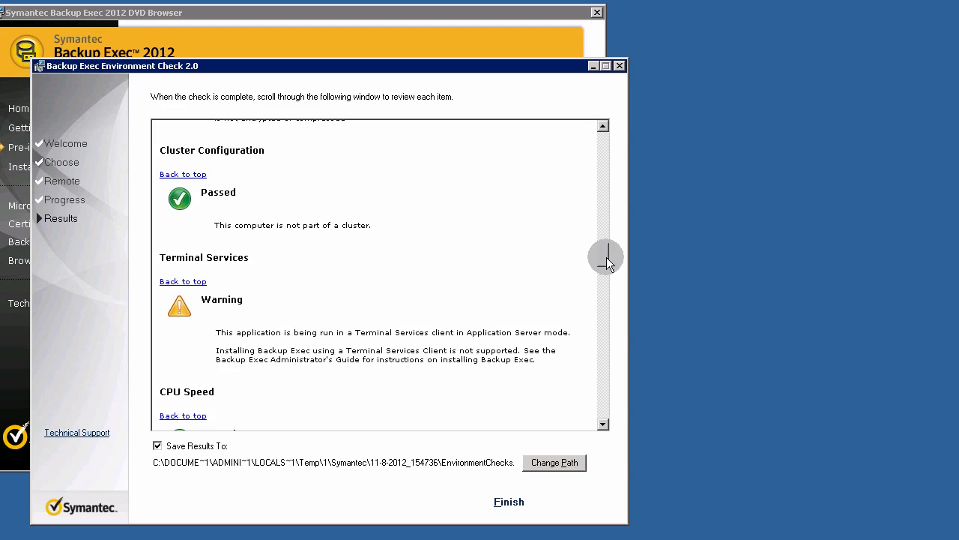
{"action": "left_click_drag", "start_coordinate": [604, 258], "coordinate": [601, 375]}
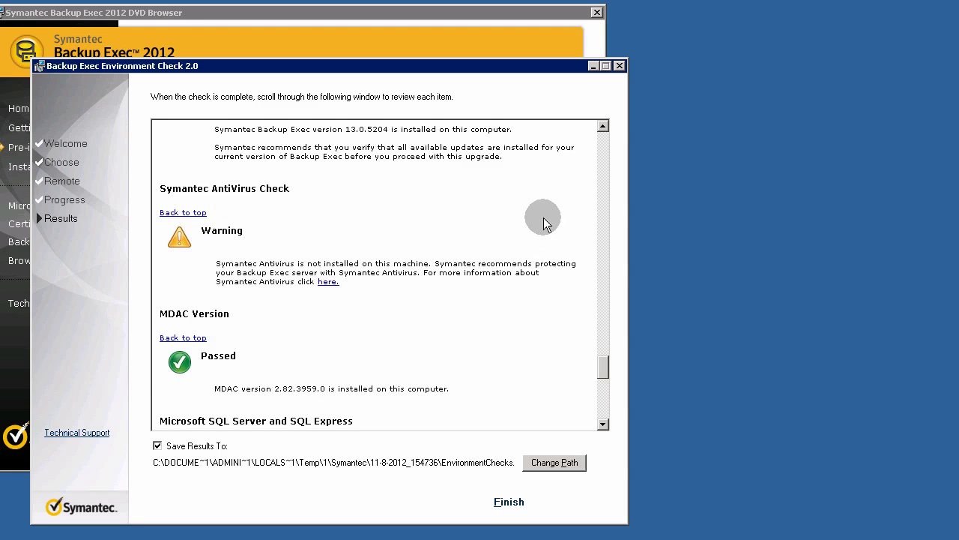
{"action": "left_click_drag", "start_coordinate": [605, 363], "coordinate": [610, 451]}
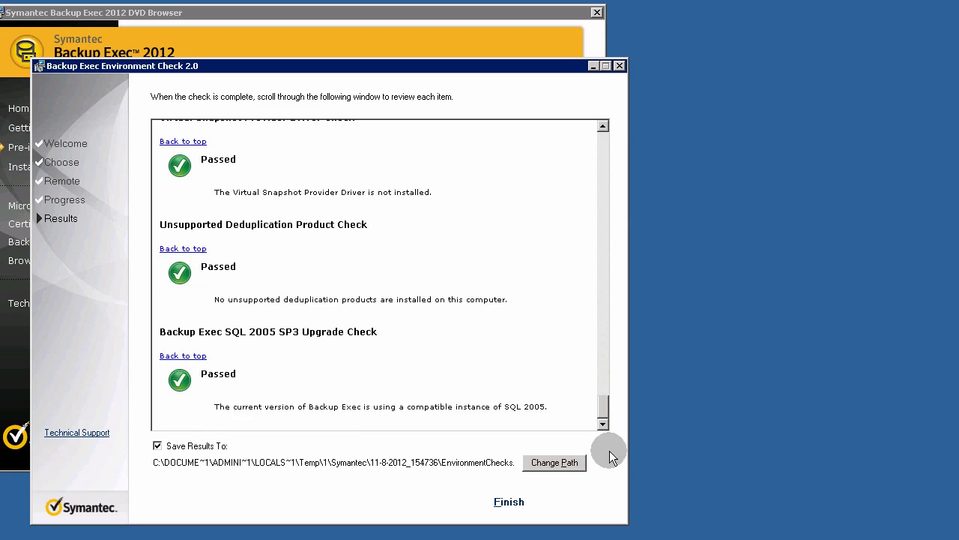
{"action": "left_click", "coordinate": [510, 500]}
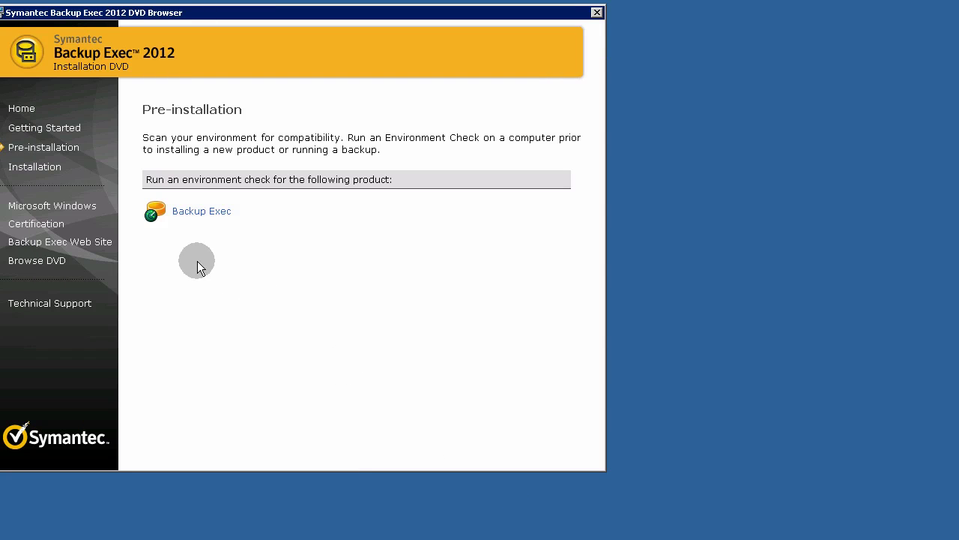
Step: Start the Backup Exec 2012 installation, accept the license agreement and continue to the component selection
{"action": "left_click", "coordinate": [51, 171]}
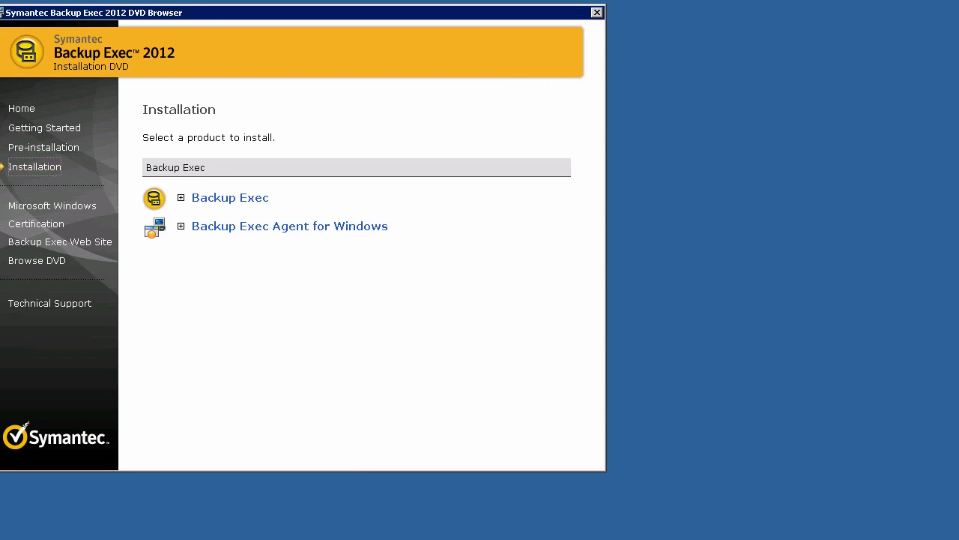
{"action": "left_click", "coordinate": [256, 199]}
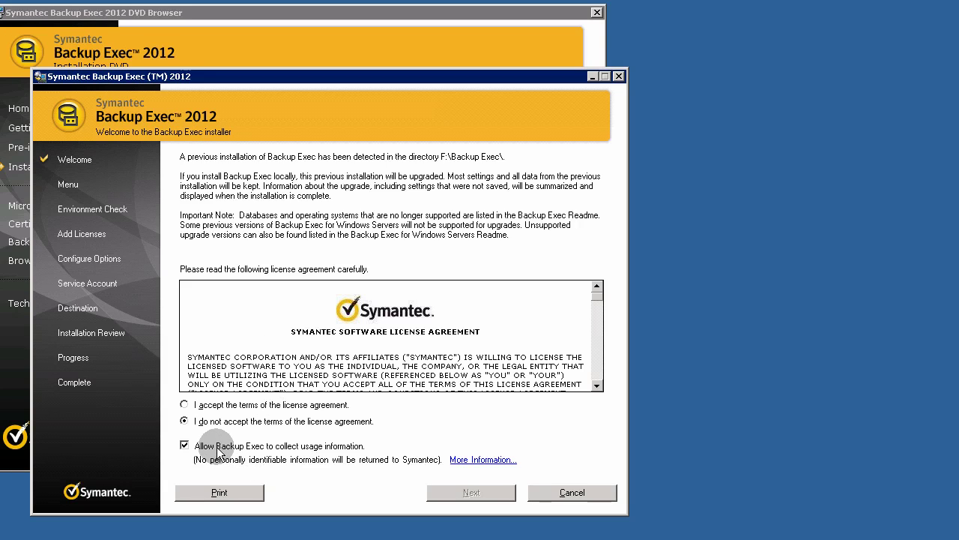
{"action": "left_click", "coordinate": [201, 404]}
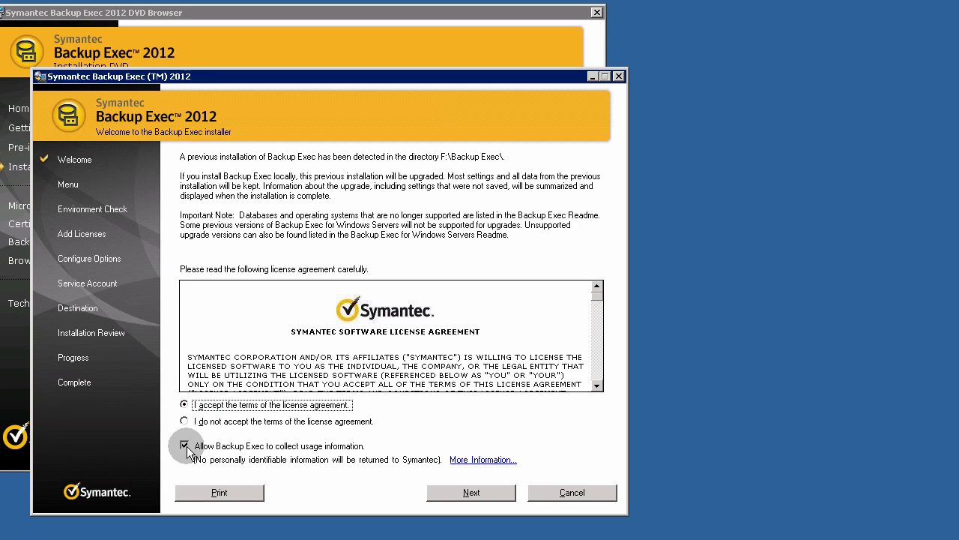
{"action": "left_click", "coordinate": [471, 492]}
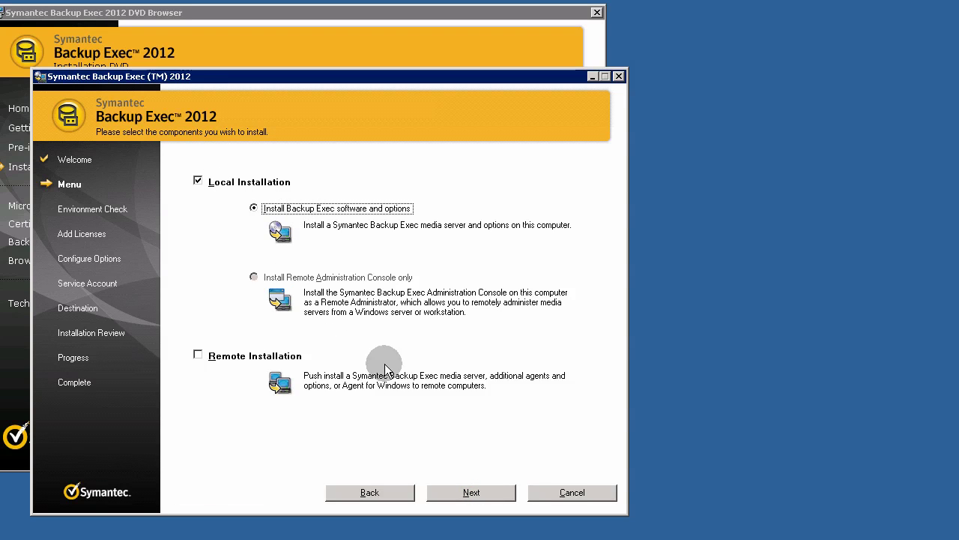
Step: Choose a local installation of the Backup Exec software and options, and go through the Environment Check results to the licensing page
{"action": "left_click", "coordinate": [472, 493]}
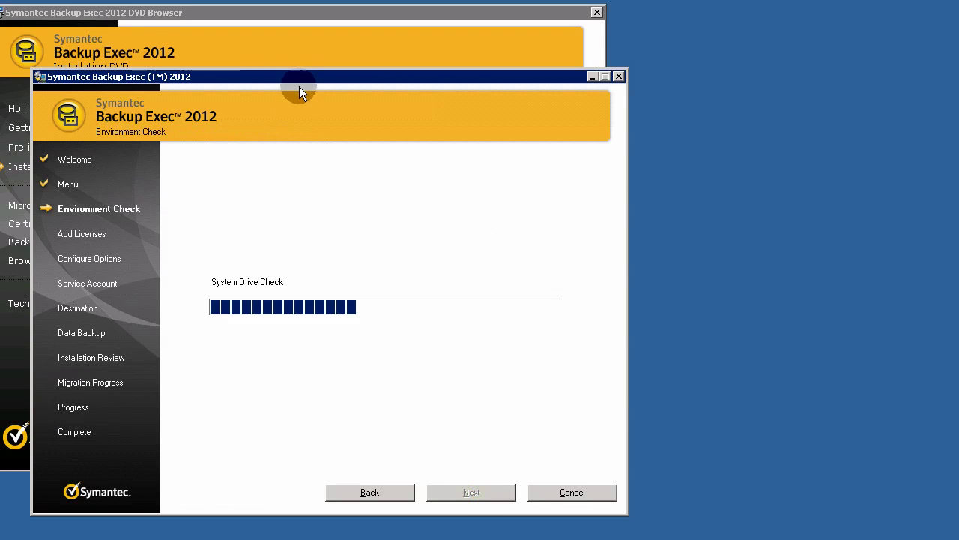
{"action": "left_click_drag", "start_coordinate": [299, 86], "coordinate": [240, 58]}
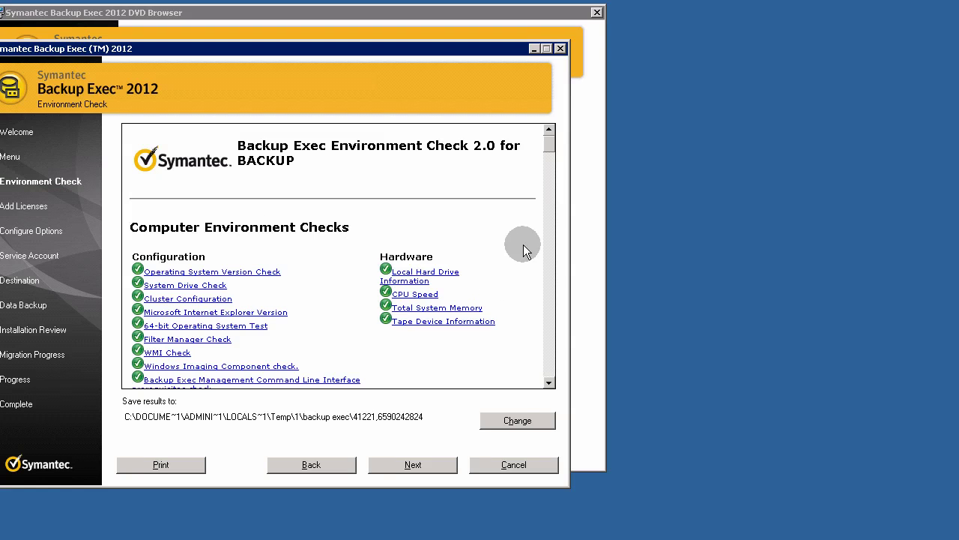
{"action": "left_click_drag", "start_coordinate": [550, 144], "coordinate": [538, 464]}
{"action": "left_click", "coordinate": [440, 469]}
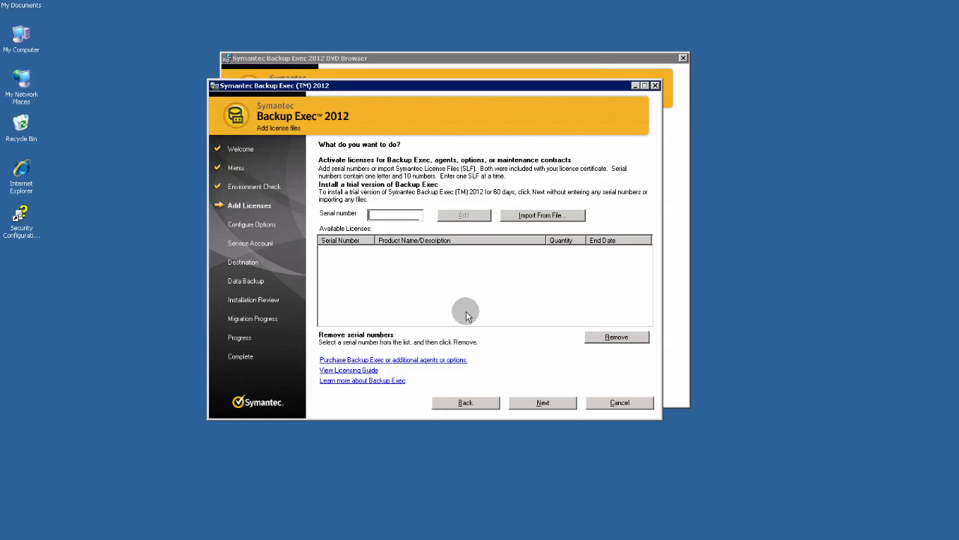
Step: Continue as a trial without entering serial numbers, and accept the preselected features to install
{"action": "left_click", "coordinate": [561, 401]}
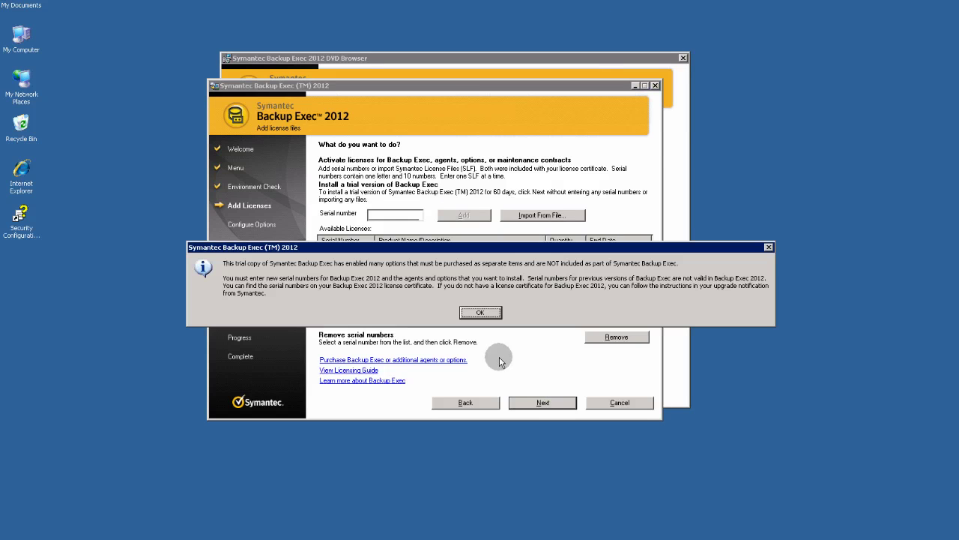
{"action": "left_click", "coordinate": [482, 312]}
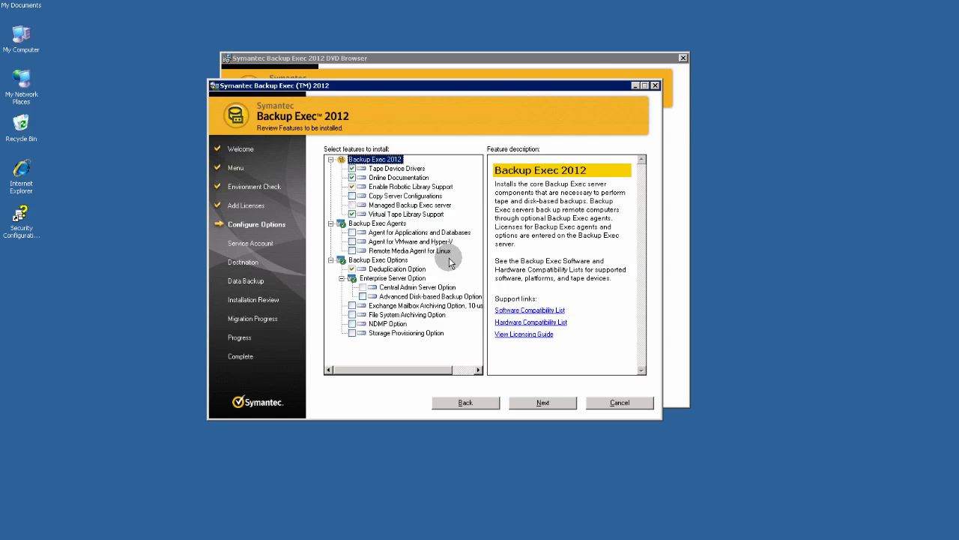
{"action": "left_click", "coordinate": [554, 405]}
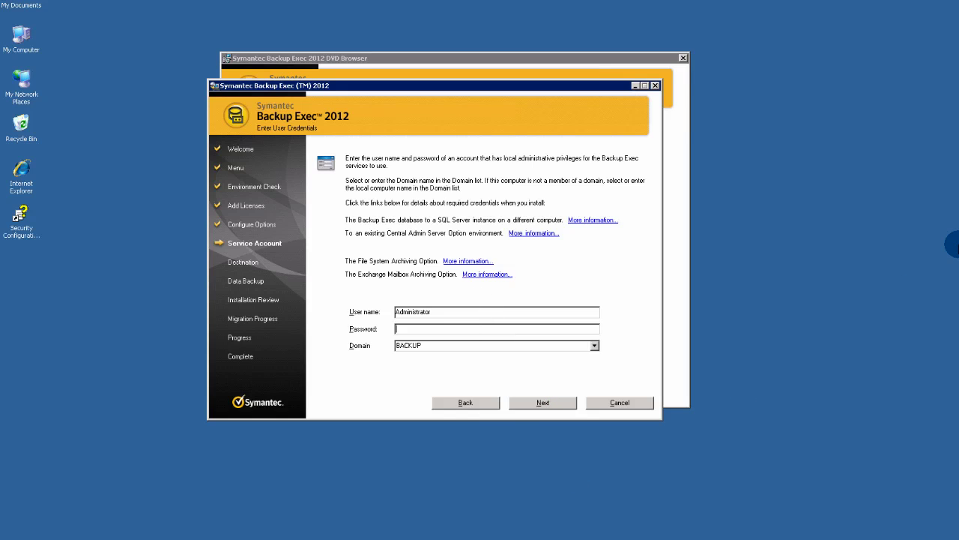
Step: Enter the service account password and accept F:\Backup Exec\ as the destination folder
{"action": "type", "text": "•••••••••••••"}
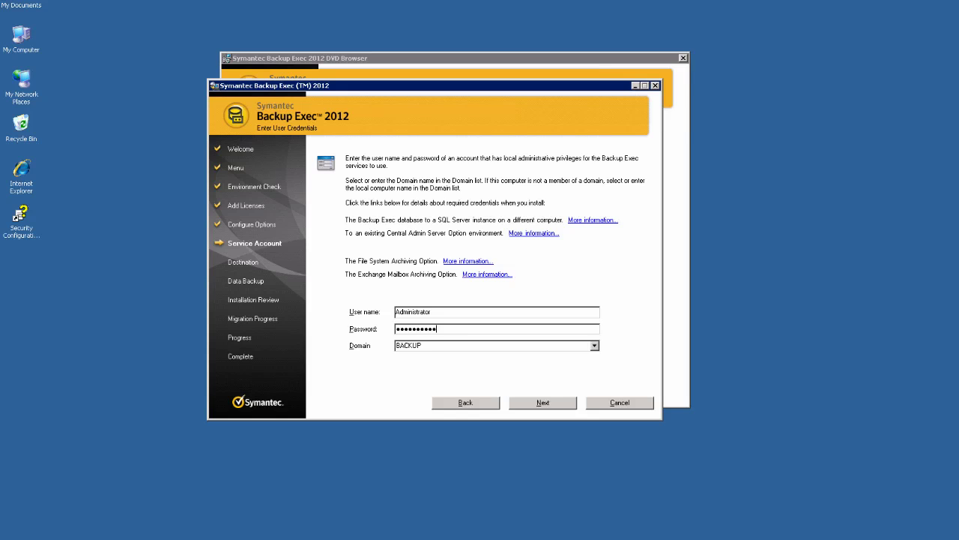
{"action": "key", "text": "Return"}
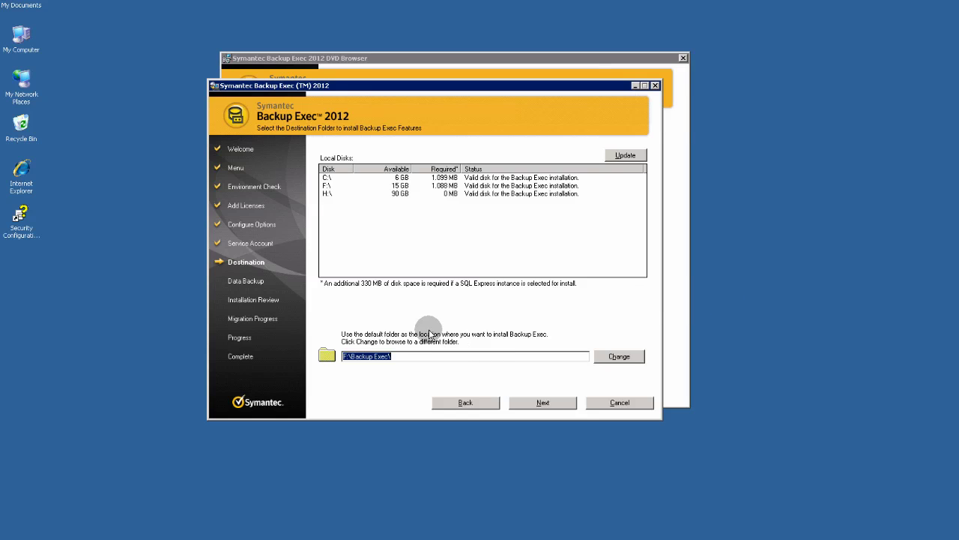
{"action": "left_click", "coordinate": [327, 185]}
{"action": "left_click", "coordinate": [540, 403]}
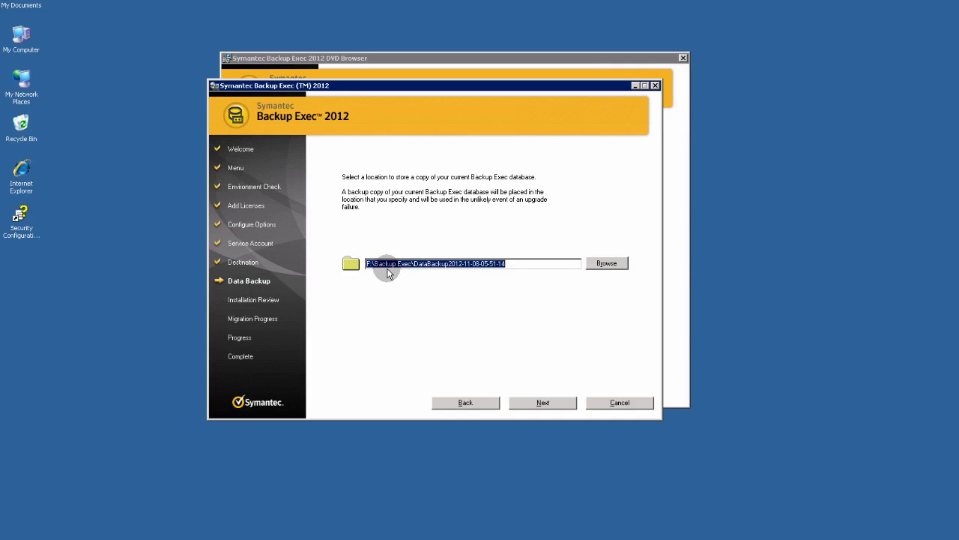
Step: Accept the proposed location for the database copy, start the installation and continue from the Data Migration Report
{"action": "left_click", "coordinate": [550, 403]}
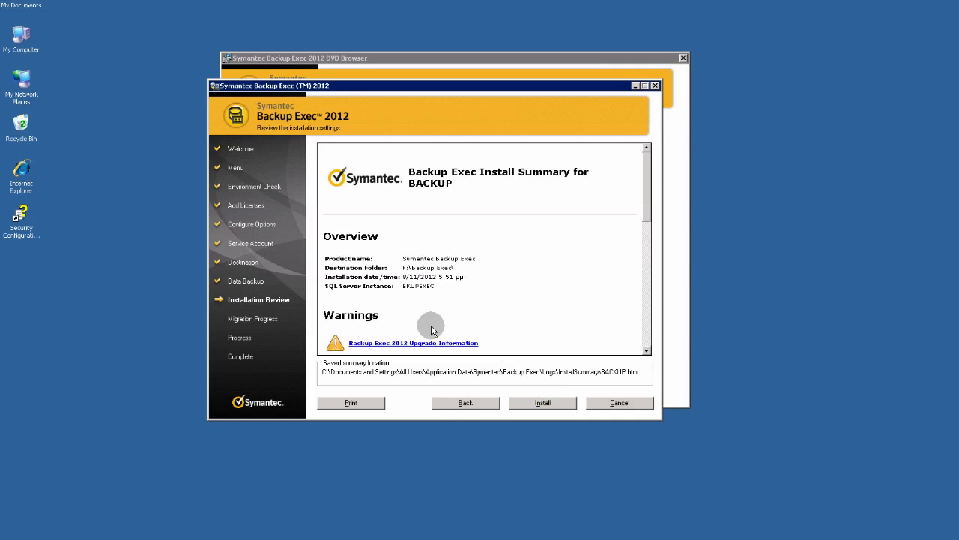
{"action": "left_click", "coordinate": [541, 404]}
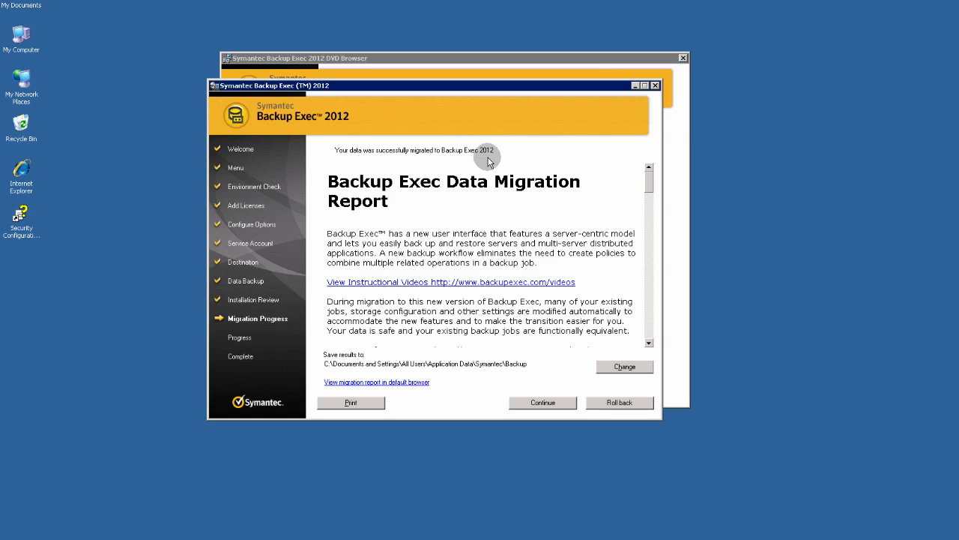
{"action": "left_click", "coordinate": [542, 406]}
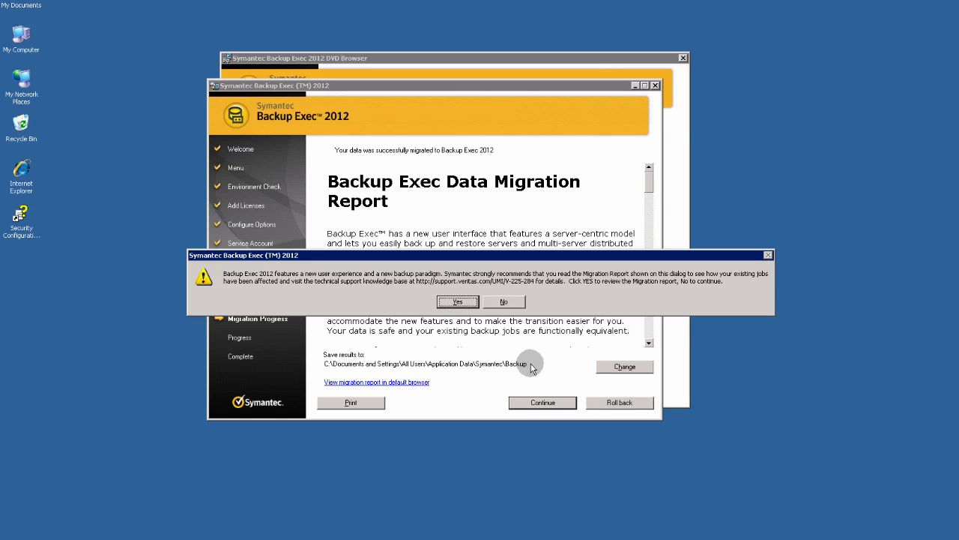
{"action": "left_click", "coordinate": [471, 303]}
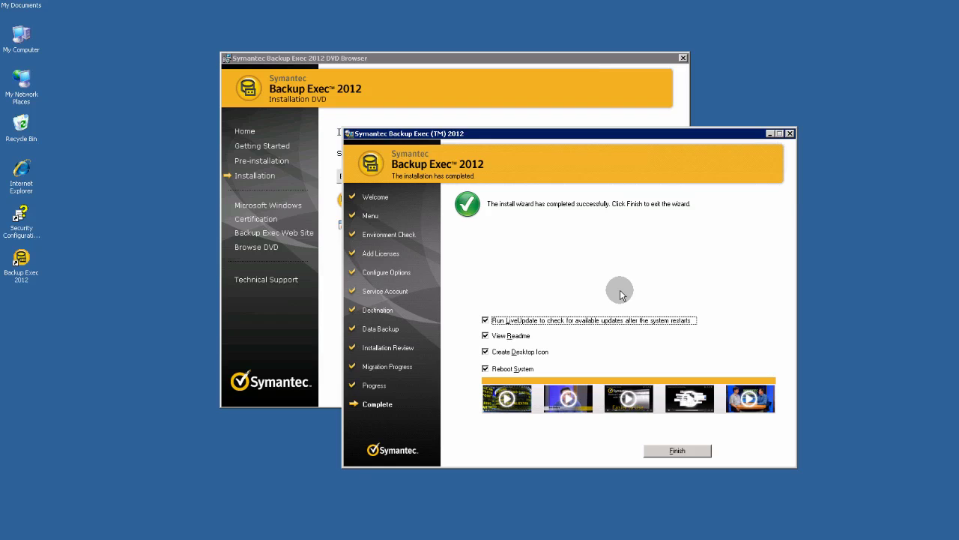
Step: Deselect View Readme, Create Desktop Icon and Run LiveUpdate, keep Reboot System selected, and finish the installation without answering the survey
{"action": "left_click", "coordinate": [485, 336]}
{"action": "left_click", "coordinate": [485, 351]}
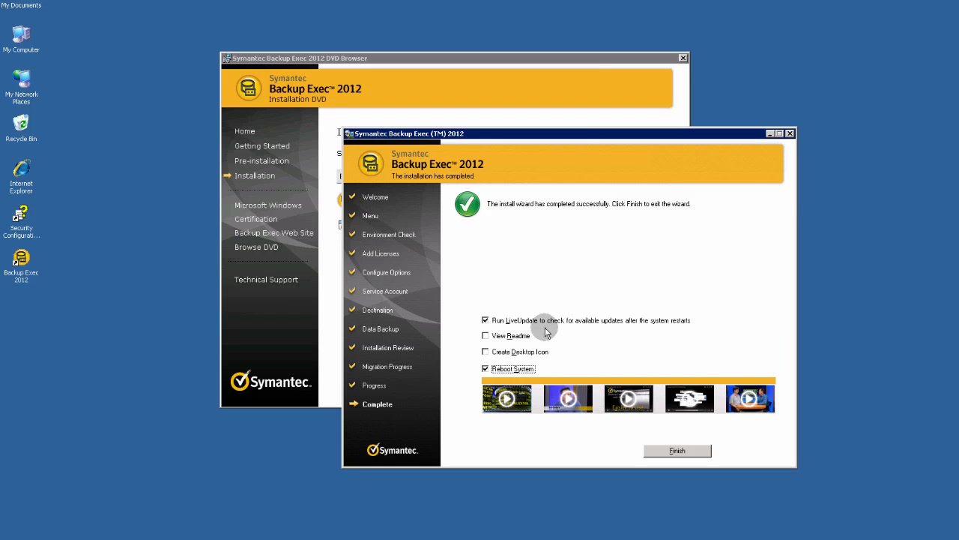
{"action": "left_click", "coordinate": [485, 320]}
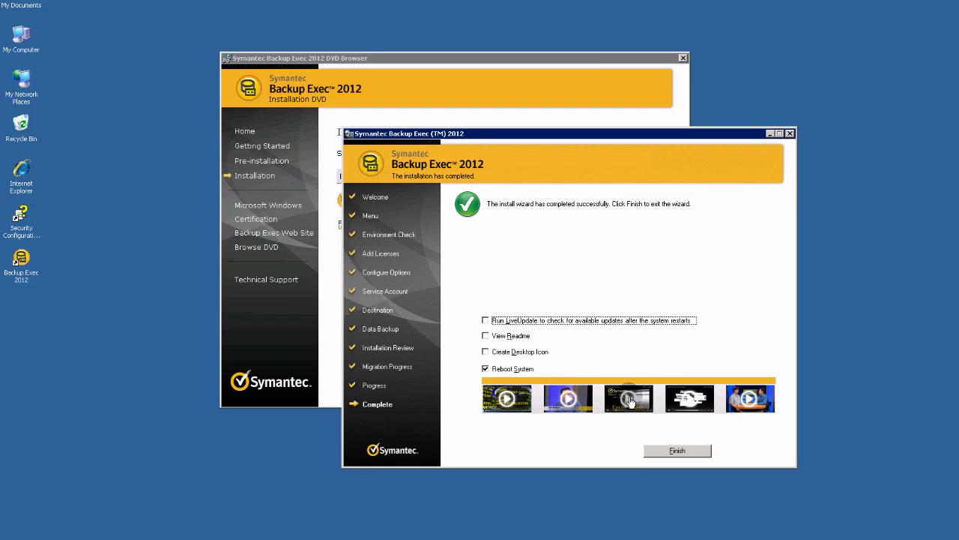
{"action": "left_click", "coordinate": [681, 455]}
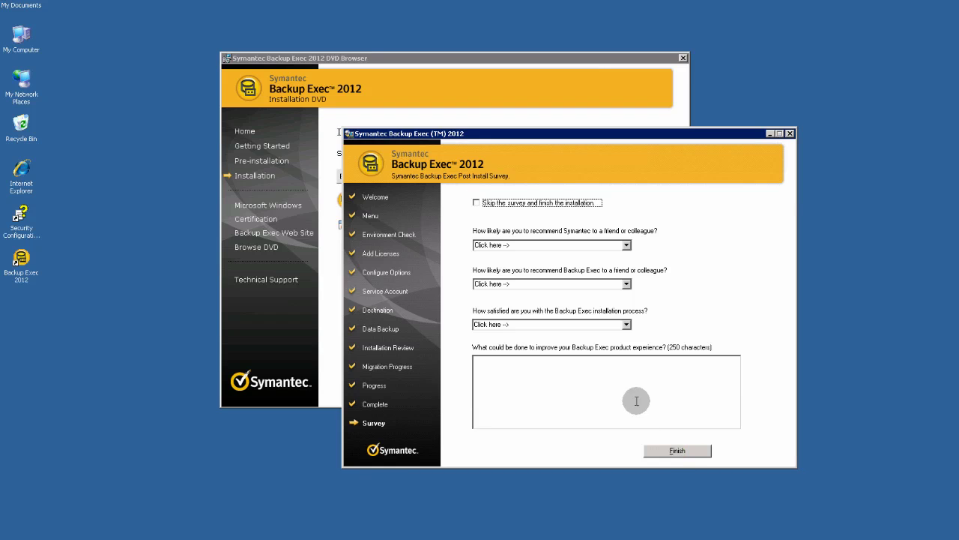
{"action": "left_click", "coordinate": [706, 451]}
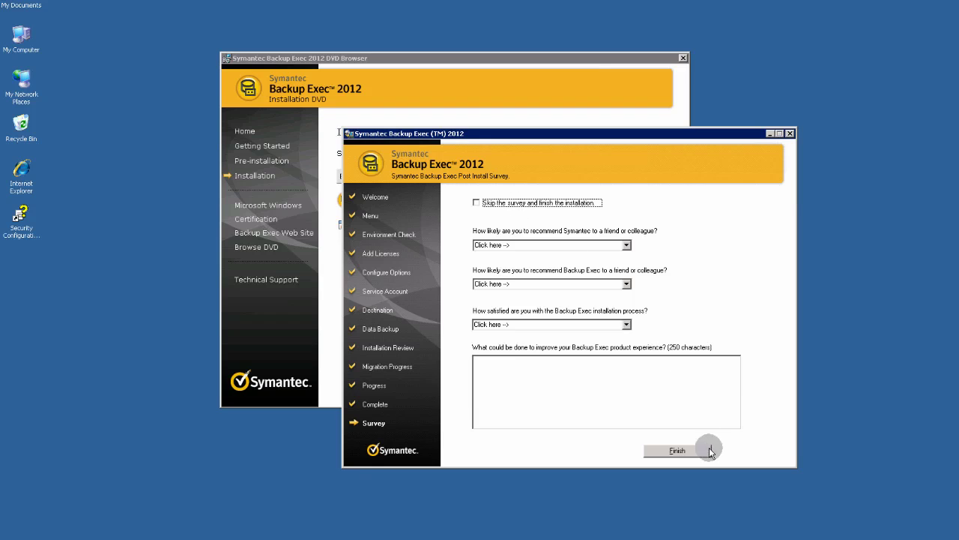
{"action": "left_click", "coordinate": [558, 415]}
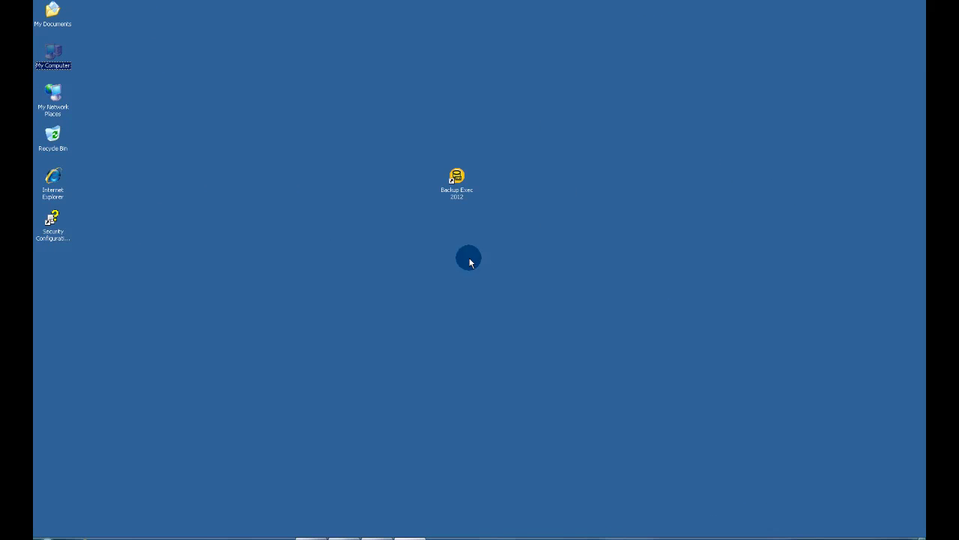
Step: Launch Backup Exec 2012 and expand the list of backup jobs for server BACKUPSRV
{"action": "left_click", "coordinate": [456, 183]}
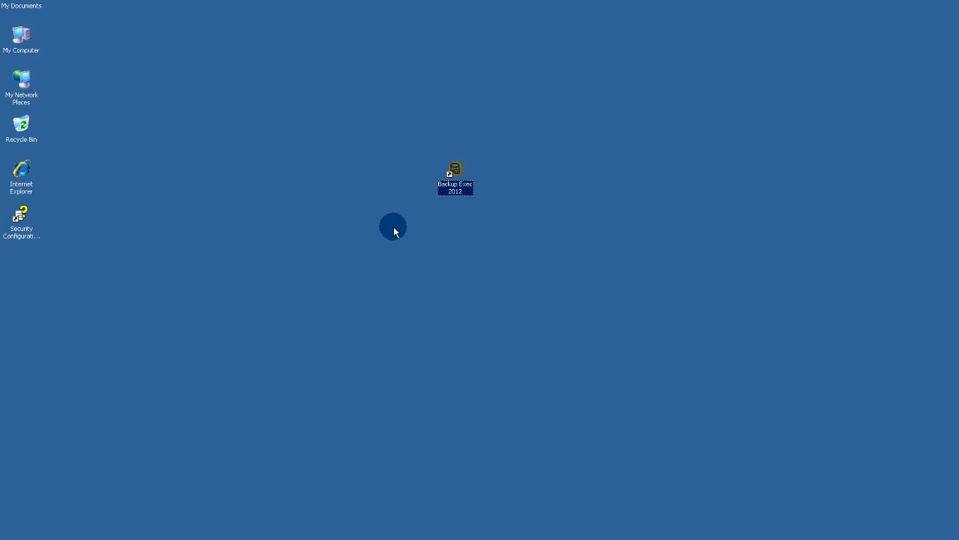
{"action": "double_click", "coordinate": [455, 174]}
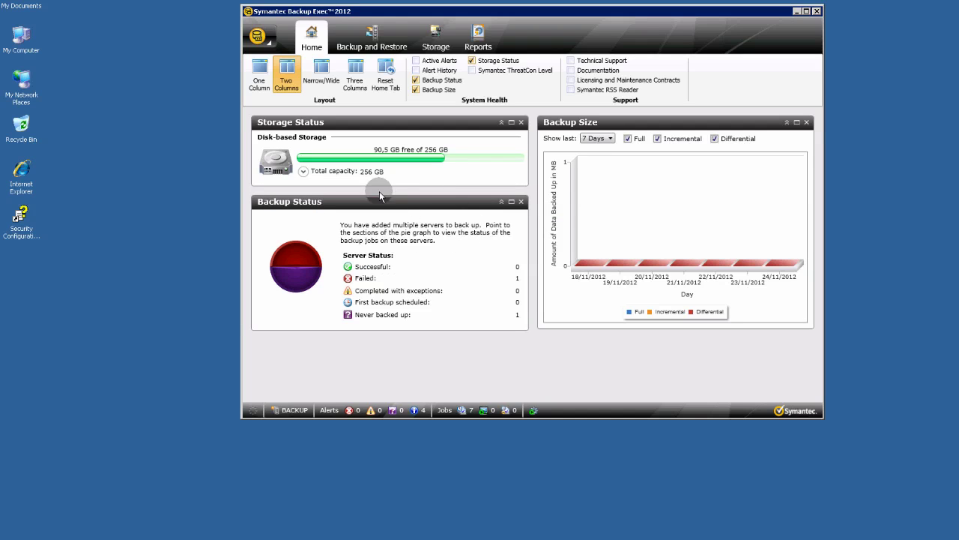
{"action": "left_click", "coordinate": [377, 44]}
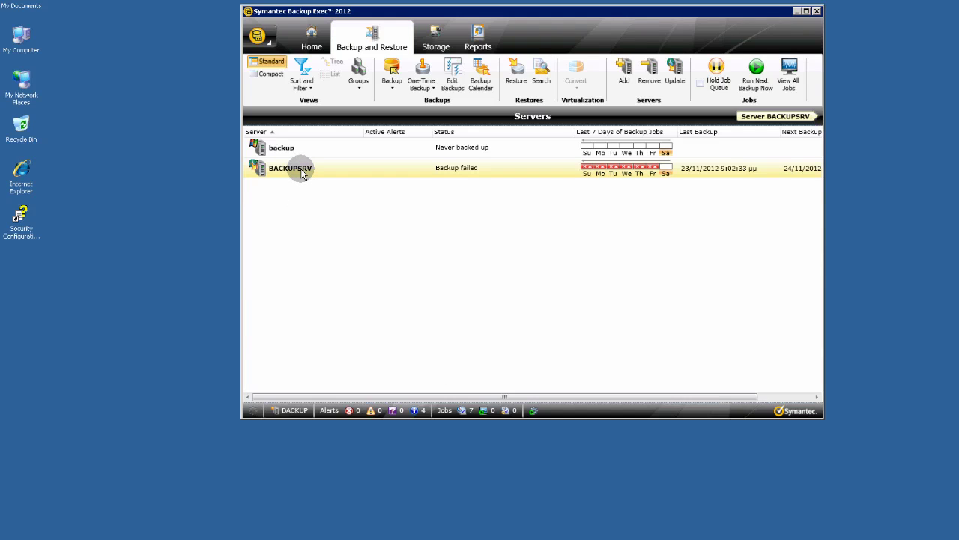
{"action": "double_click", "coordinate": [302, 172]}
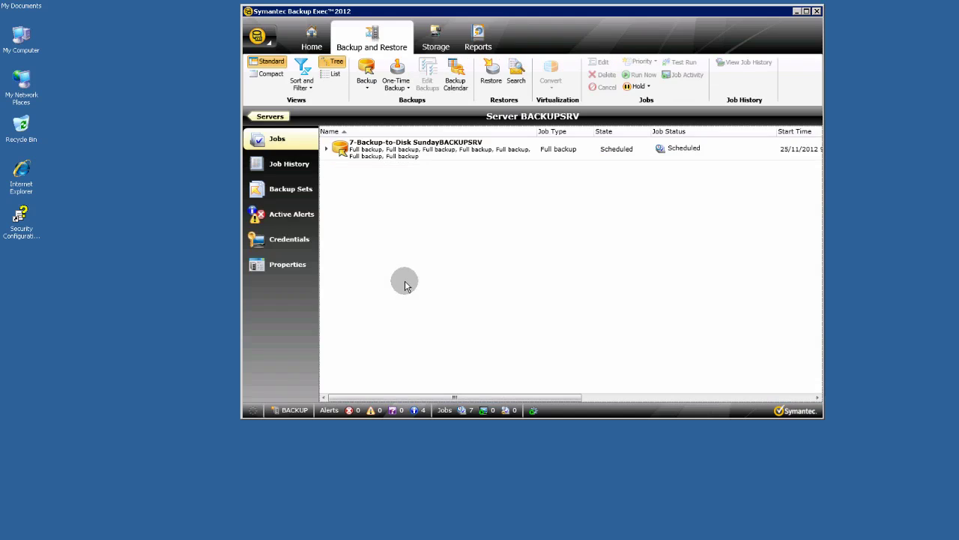
{"action": "left_click", "coordinate": [326, 149]}
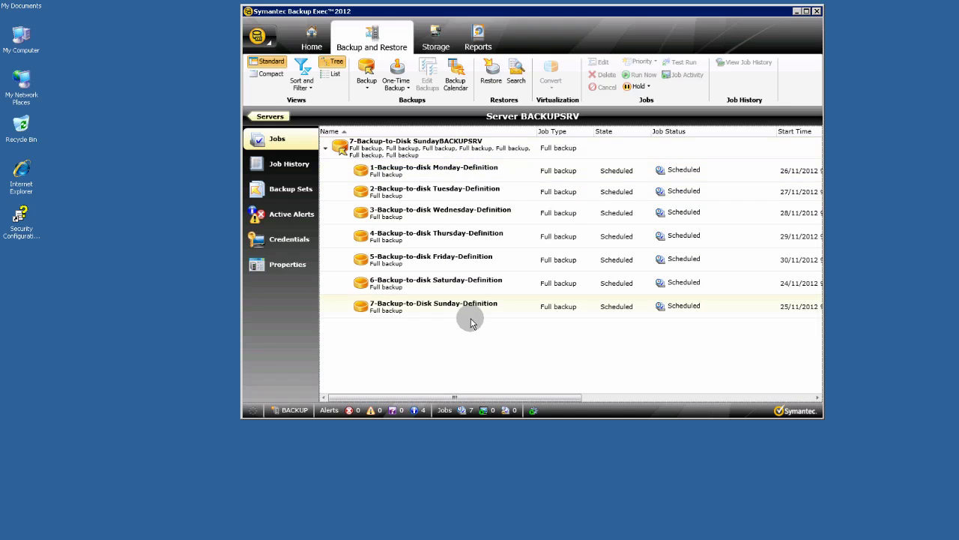
Step: Examine the configured storage and the daily backup folders in H:\BackupToDisk, and close the folder window
{"action": "left_click", "coordinate": [444, 43]}
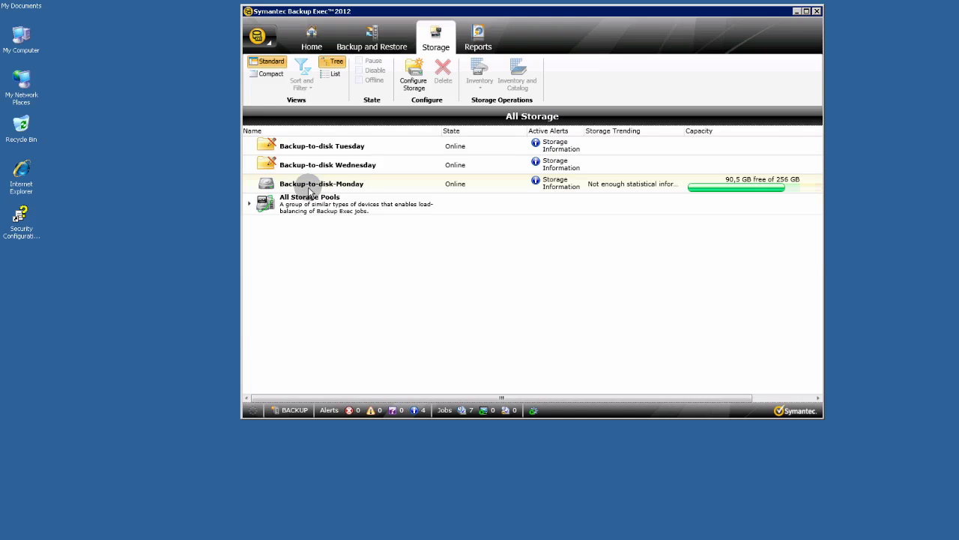
{"action": "double_click", "coordinate": [26, 41]}
{"action": "left_click", "coordinate": [435, 168]}
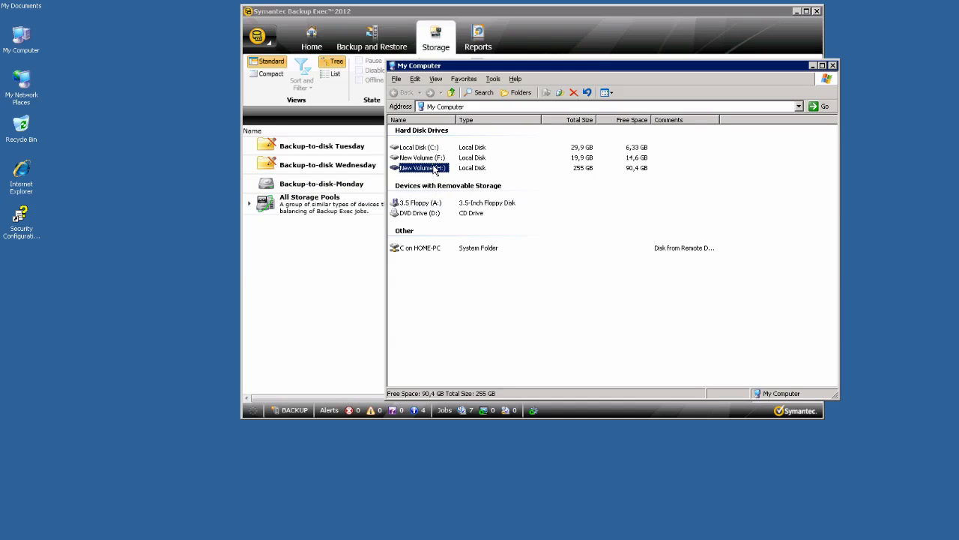
{"action": "double_click", "coordinate": [435, 170]}
{"action": "double_click", "coordinate": [421, 129]}
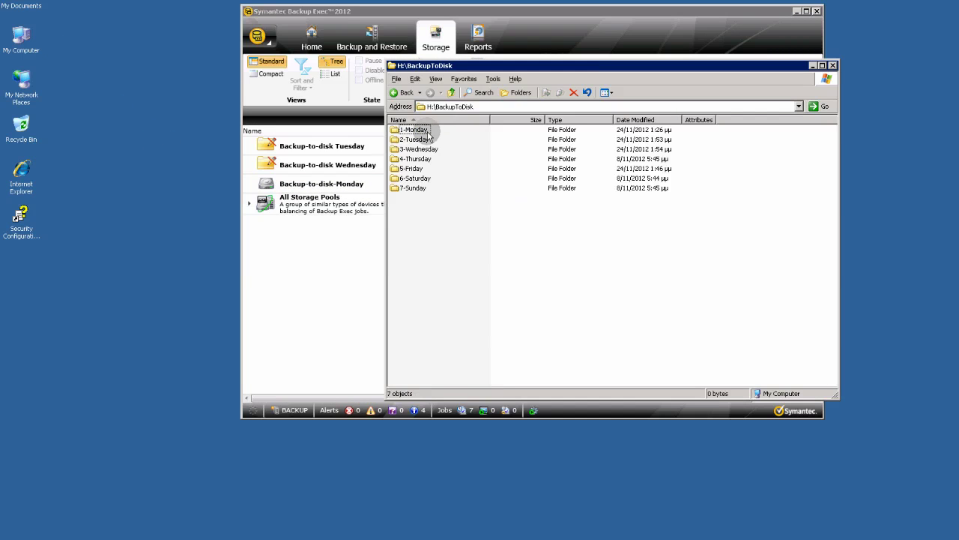
{"action": "left_click", "coordinate": [418, 132]}
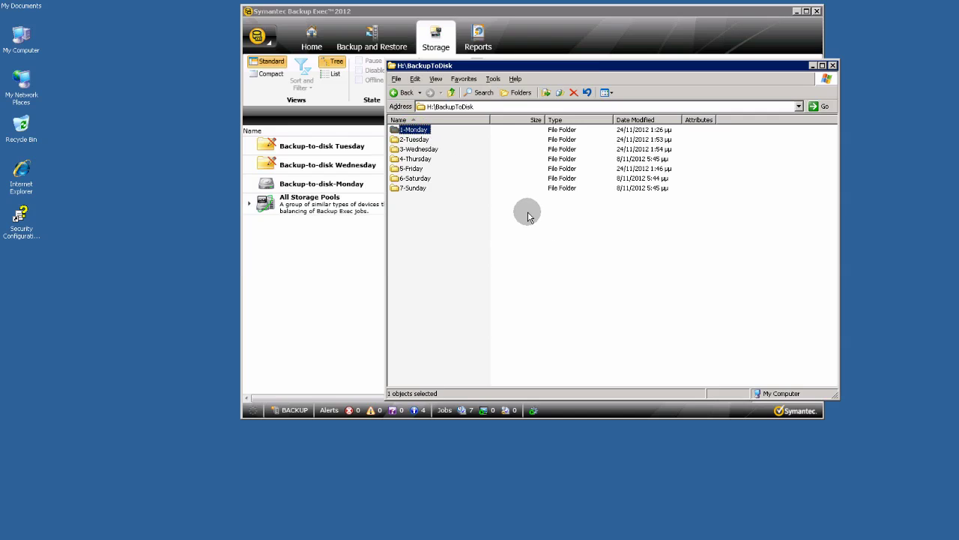
{"action": "left_click", "coordinate": [833, 66]}
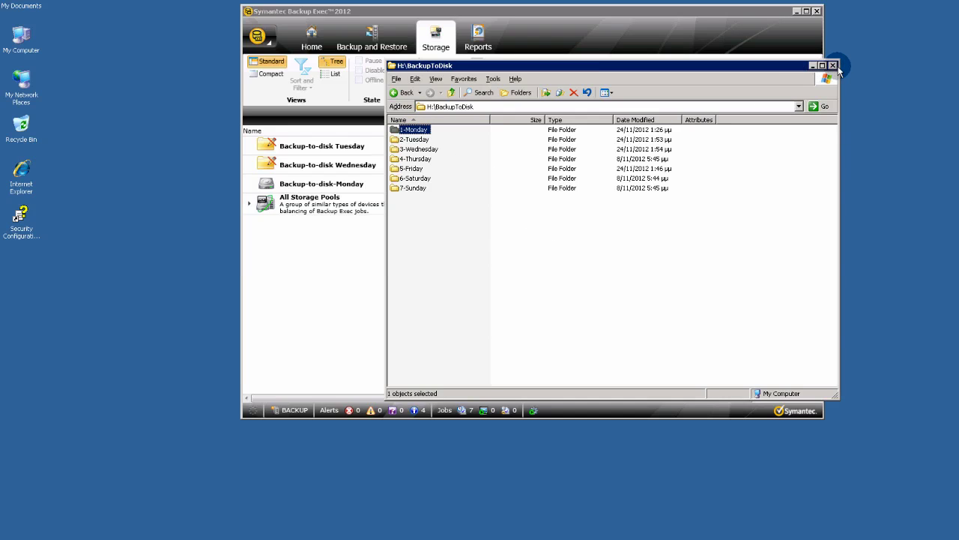
{"action": "left_click", "coordinate": [833, 66]}
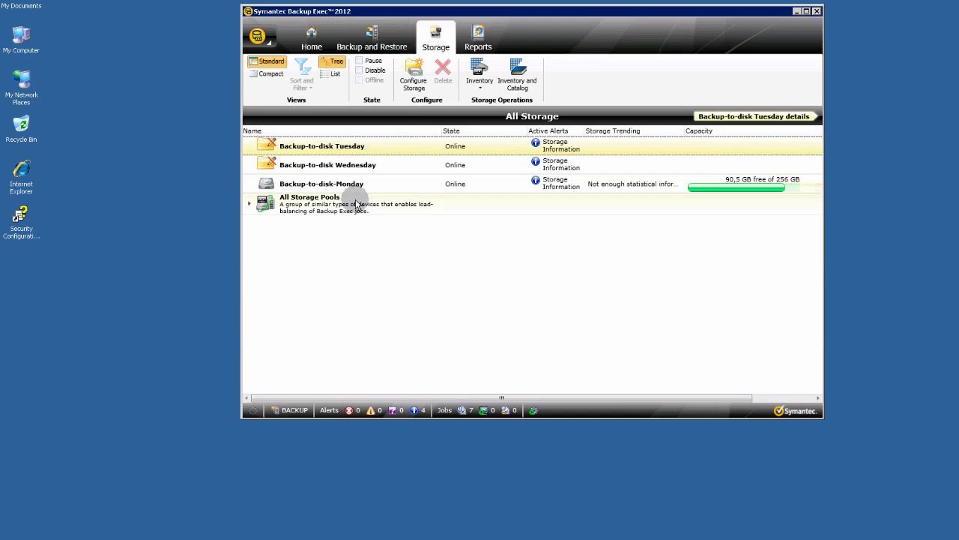
Step: Disable the Backup-to-disk-Monday storage and delete it from Backup Exec
{"action": "right_click", "coordinate": [348, 184]}
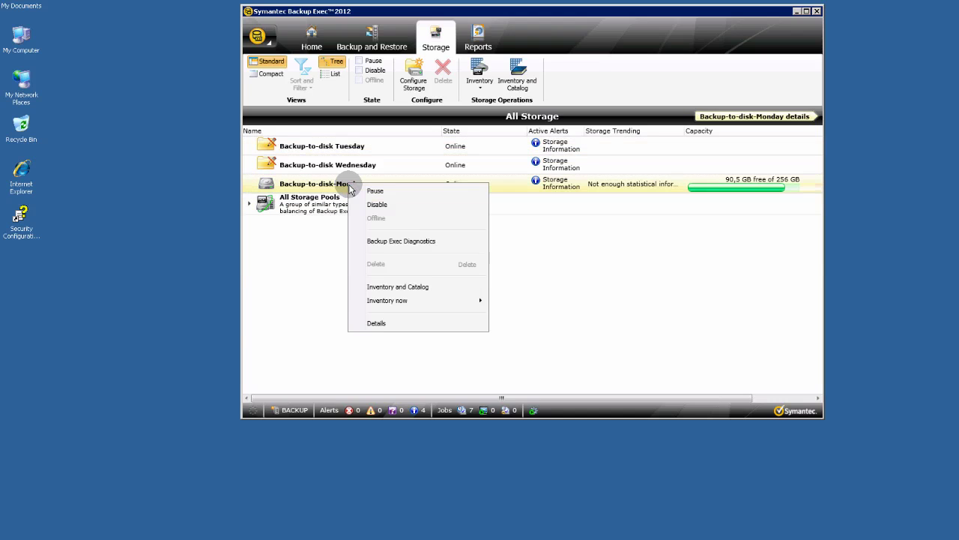
{"action": "left_click", "coordinate": [398, 205]}
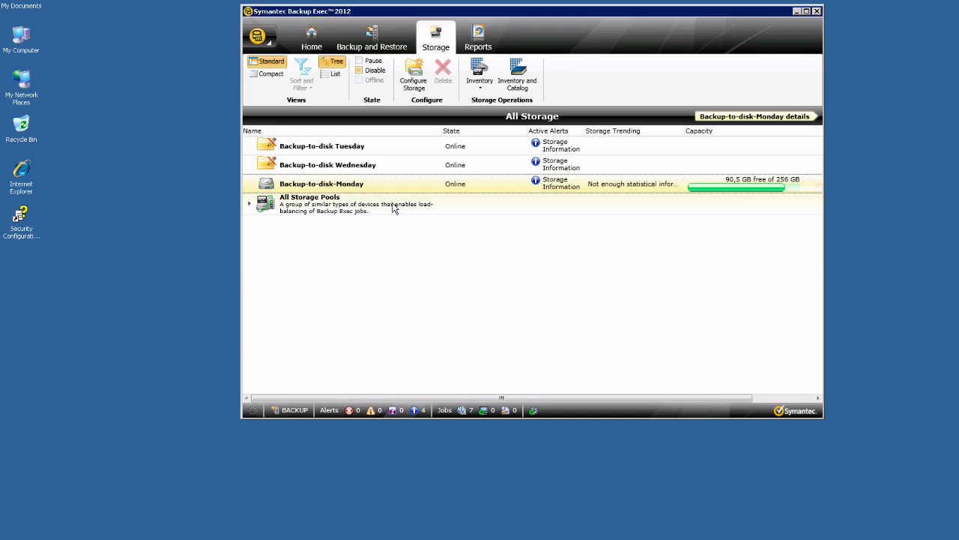
{"action": "right_click", "coordinate": [316, 186]}
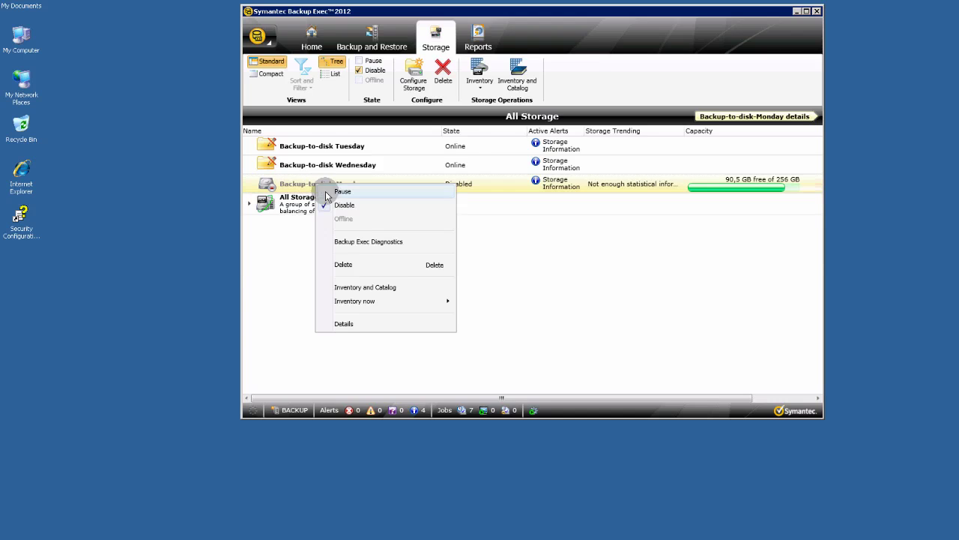
{"action": "left_click", "coordinate": [353, 263]}
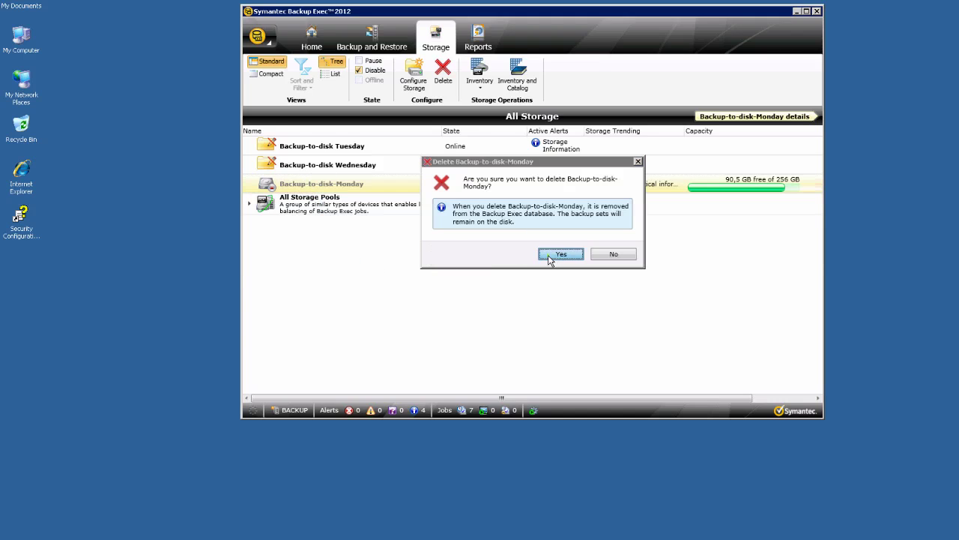
{"action": "left_click", "coordinate": [559, 254]}
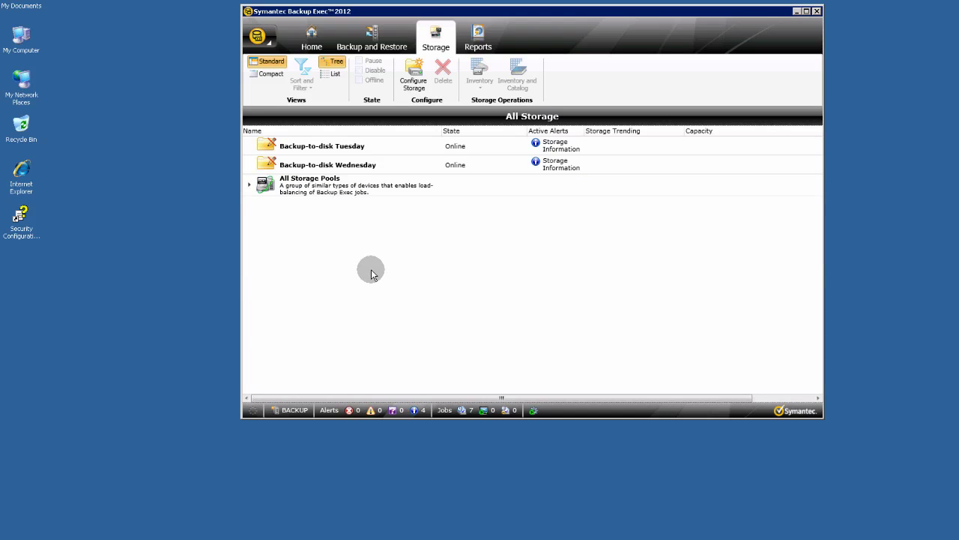
Step: Disable the Backup-to-disk Tuesday and Backup-to-disk Wednesday storage devices
{"action": "right_click", "coordinate": [323, 145]}
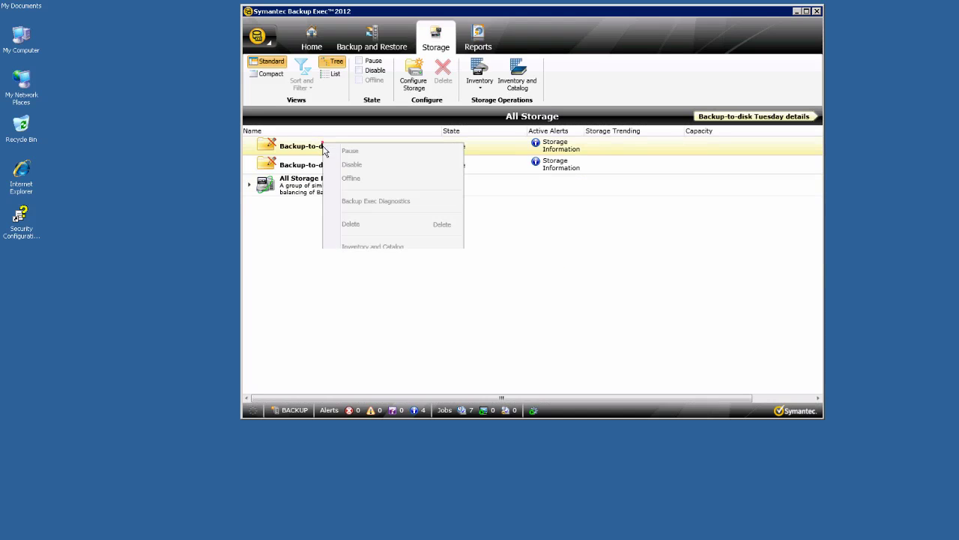
{"action": "left_click", "coordinate": [355, 166]}
{"action": "right_click", "coordinate": [331, 164]}
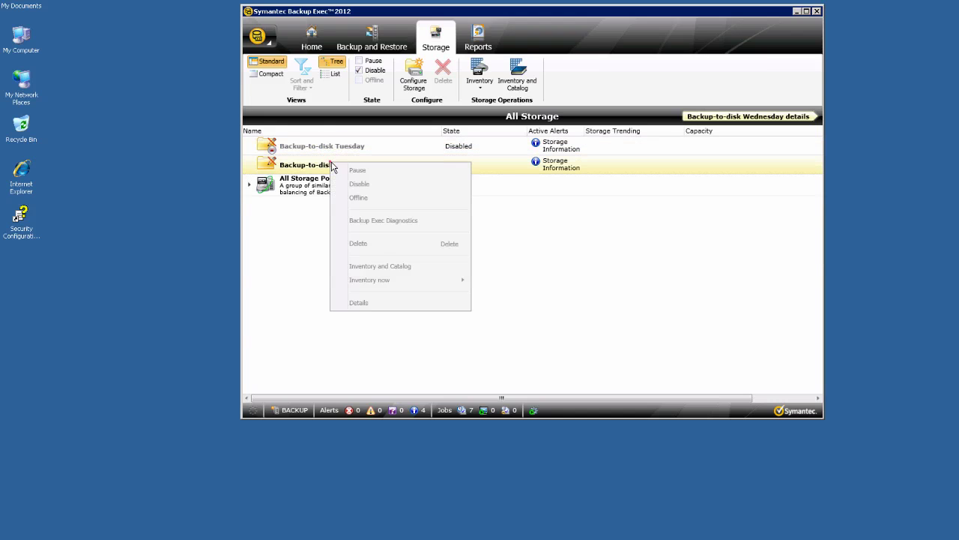
{"action": "left_click", "coordinate": [357, 183]}
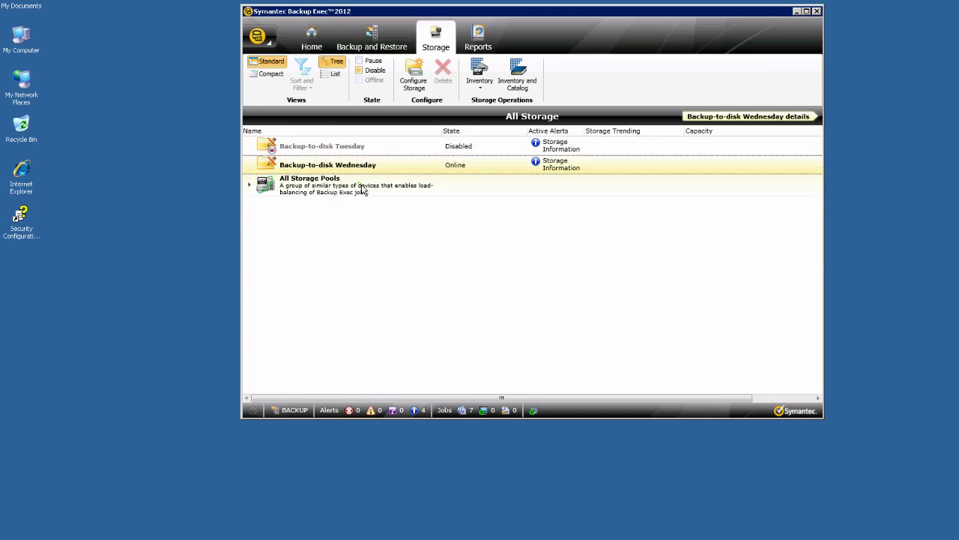
Step: Delete the disabled Backup-to-disk Tuesday and Backup-to-disk Wednesday storage devices and confirm each deletion
{"action": "right_click", "coordinate": [345, 146]}
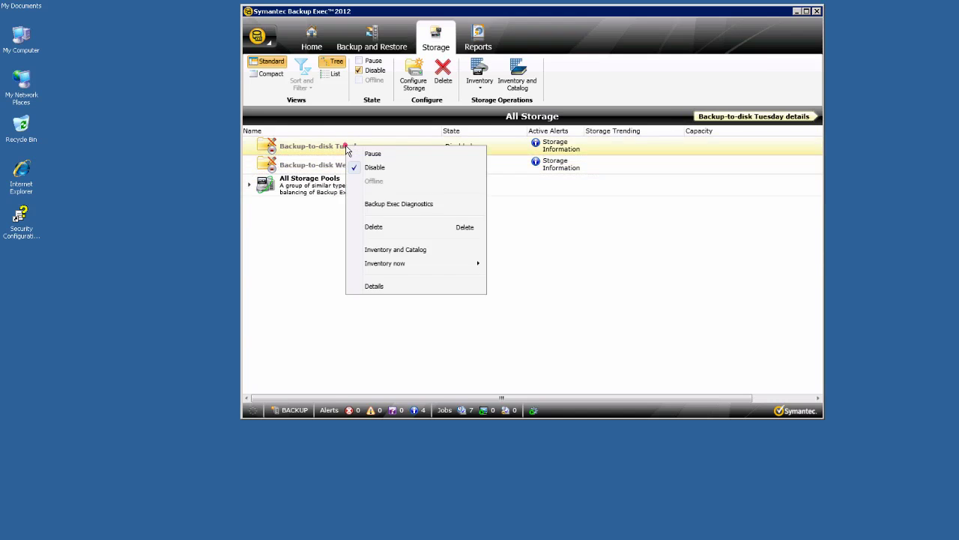
{"action": "left_click", "coordinate": [374, 227]}
{"action": "left_click", "coordinate": [561, 254]}
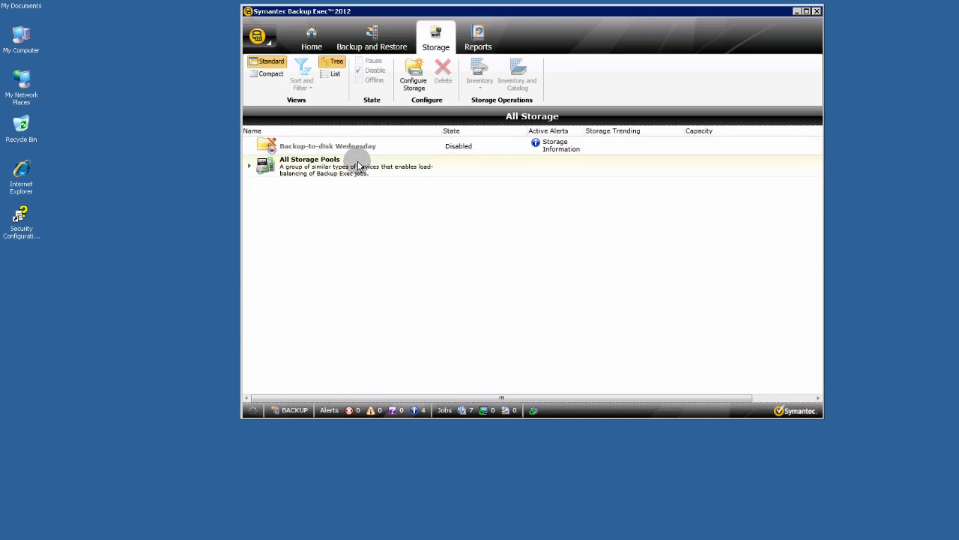
{"action": "right_click", "coordinate": [356, 147]}
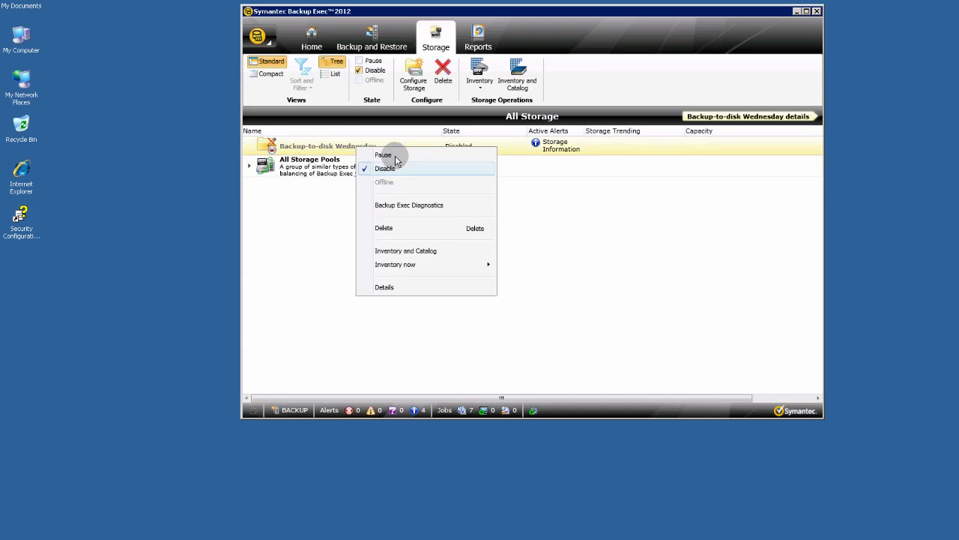
{"action": "left_click", "coordinate": [385, 227]}
{"action": "left_click", "coordinate": [558, 255]}
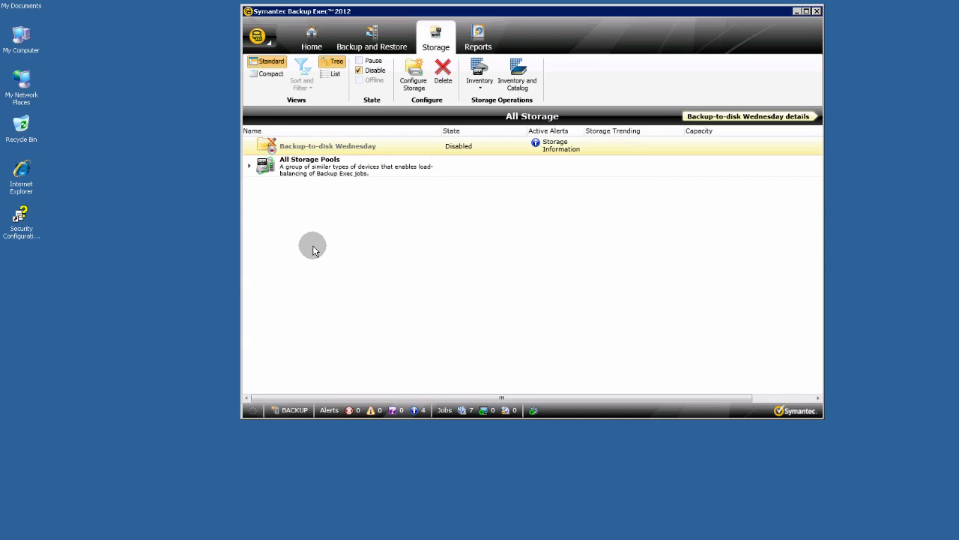
Step: Examine drives F: and H: for the old backup data, including the daily folders in H:\BackupToDisk, and close the folder window
{"action": "double_click", "coordinate": [21, 39]}
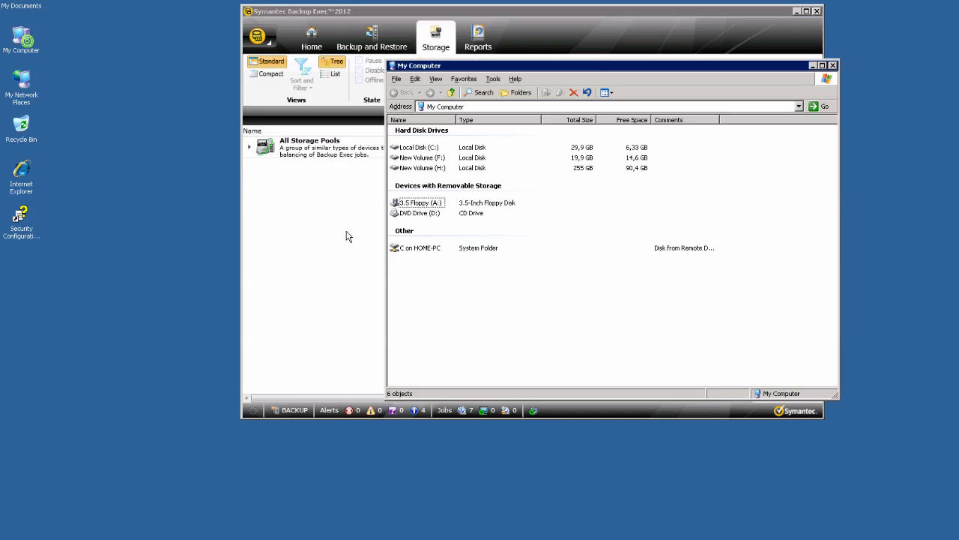
{"action": "double_click", "coordinate": [437, 159]}
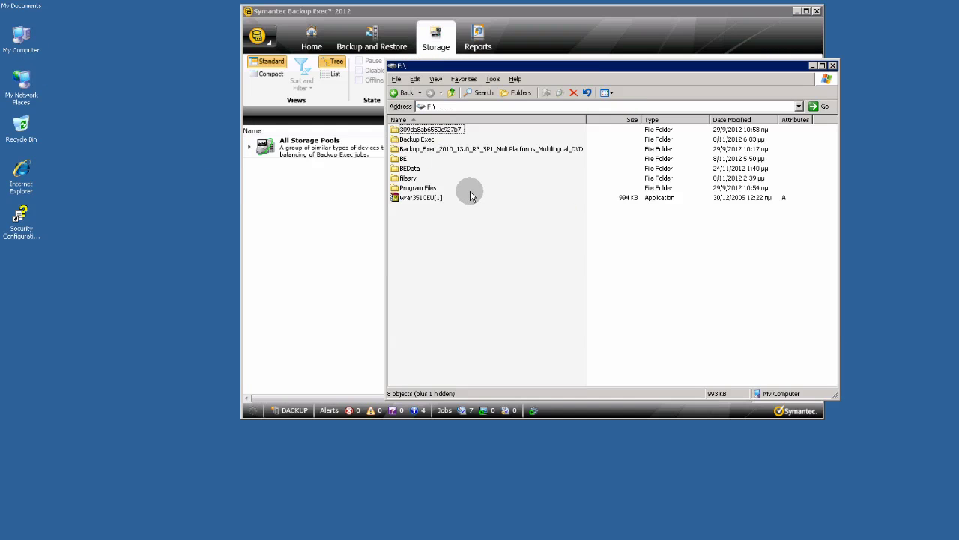
{"action": "left_click", "coordinate": [405, 92]}
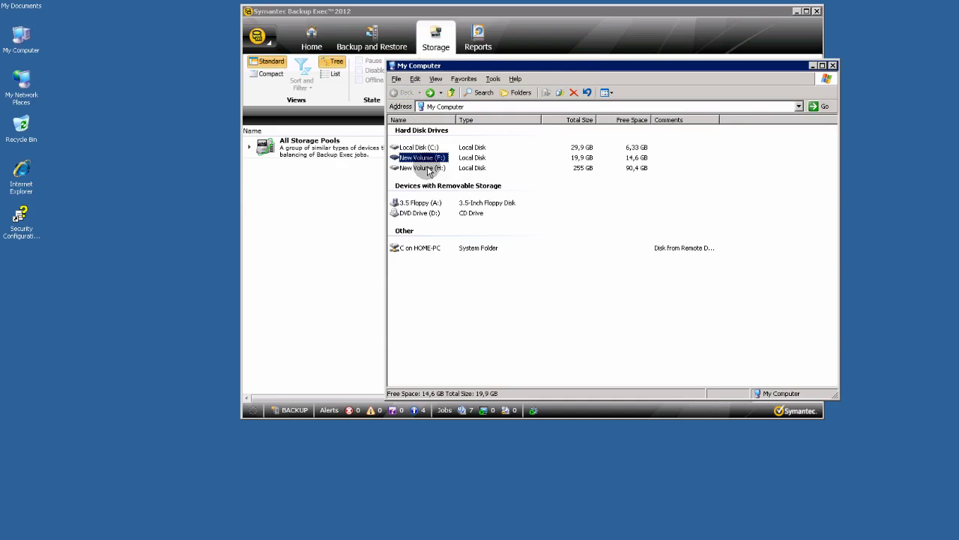
{"action": "double_click", "coordinate": [427, 169]}
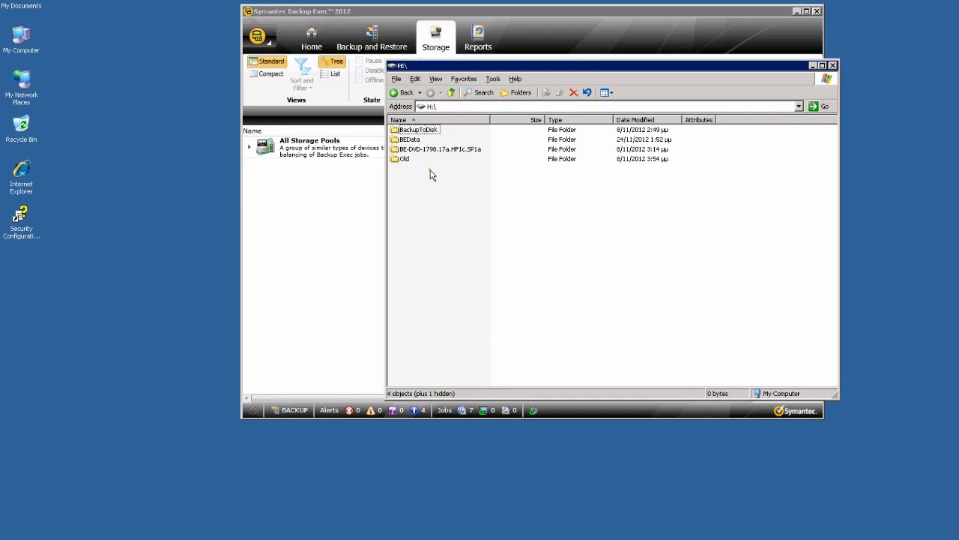
{"action": "double_click", "coordinate": [429, 131]}
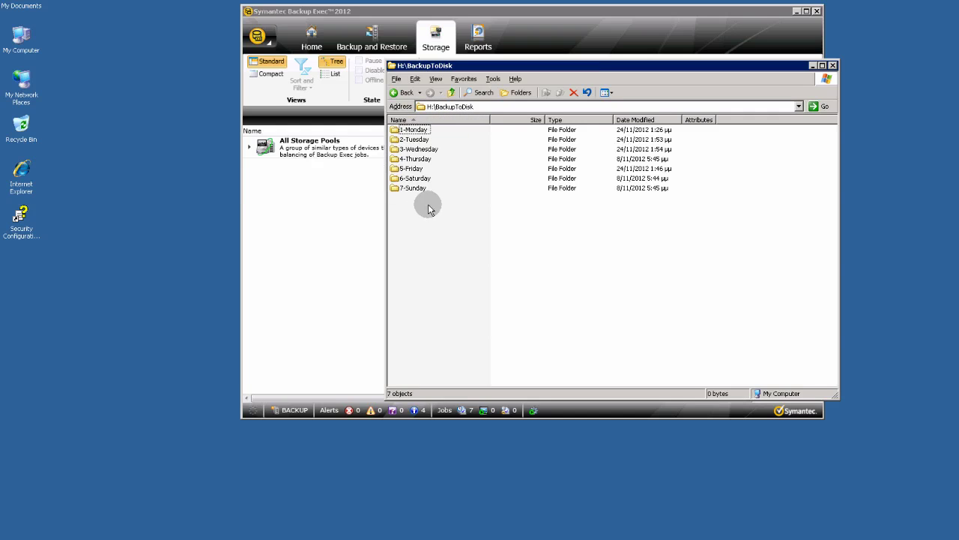
{"action": "double_click", "coordinate": [425, 132]}
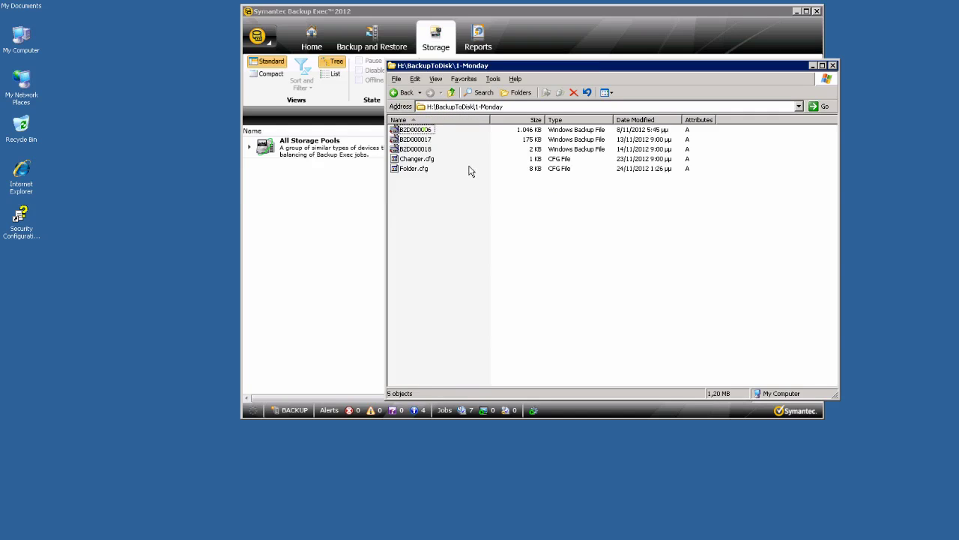
{"action": "left_click", "coordinate": [405, 94]}
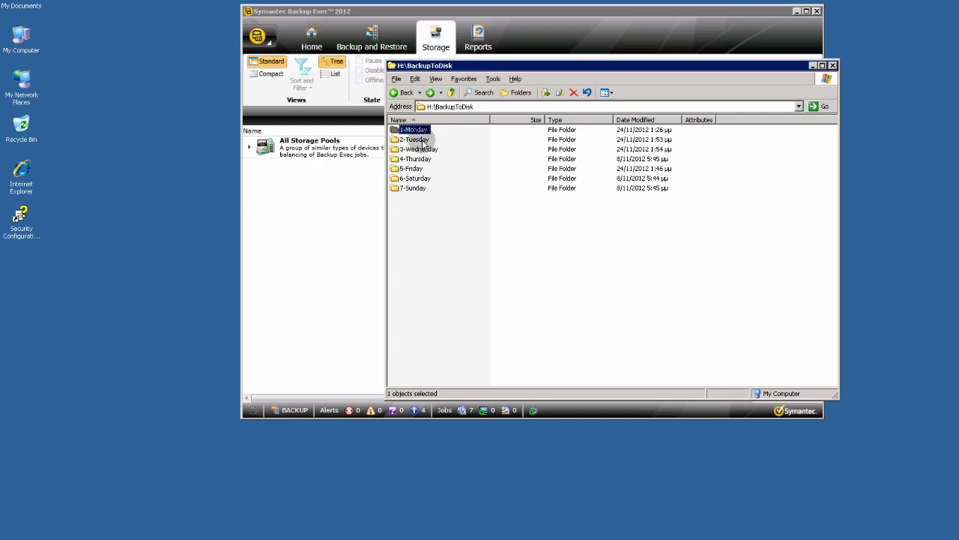
{"action": "double_click", "coordinate": [416, 140]}
{"action": "left_click", "coordinate": [405, 94]}
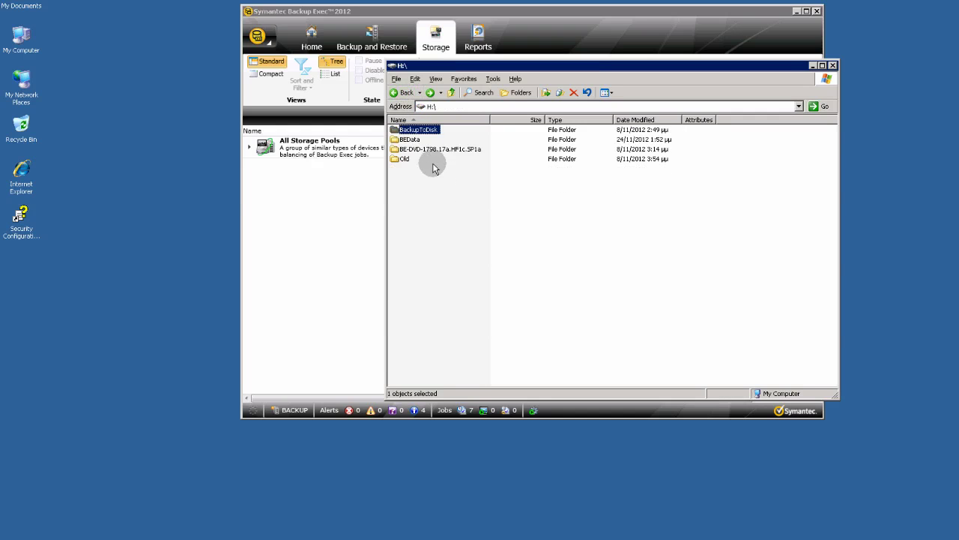
{"action": "left_click", "coordinate": [452, 225]}
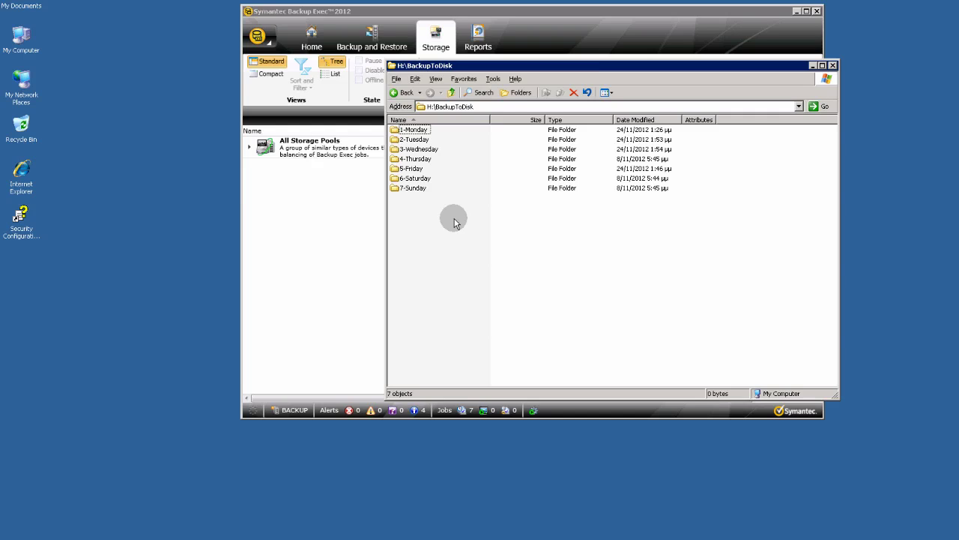
{"action": "left_click", "coordinate": [833, 66]}
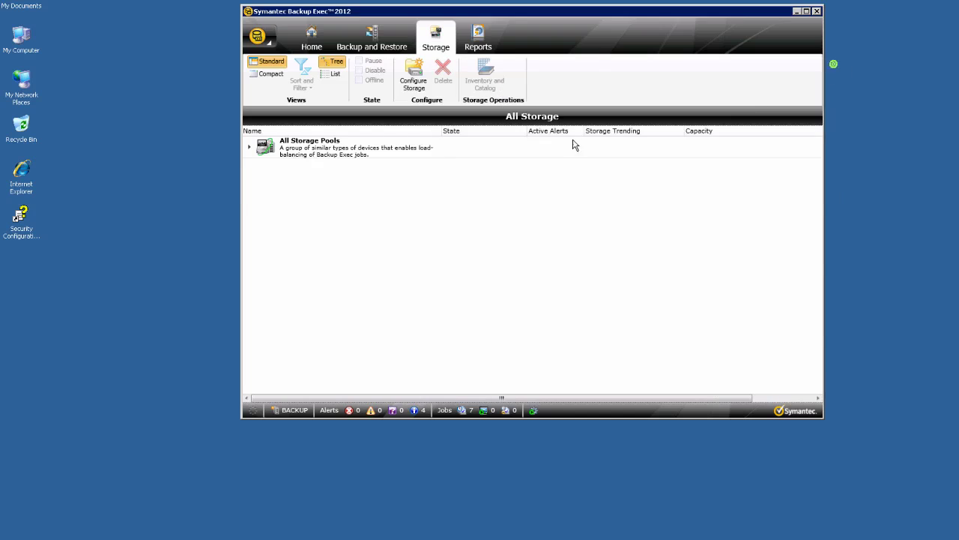
Step: Start configuring disk-based storage as a legacy backup-to-disk folder import, keeping the name Backup-to-disk folder 0001
{"action": "left_click", "coordinate": [422, 78]}
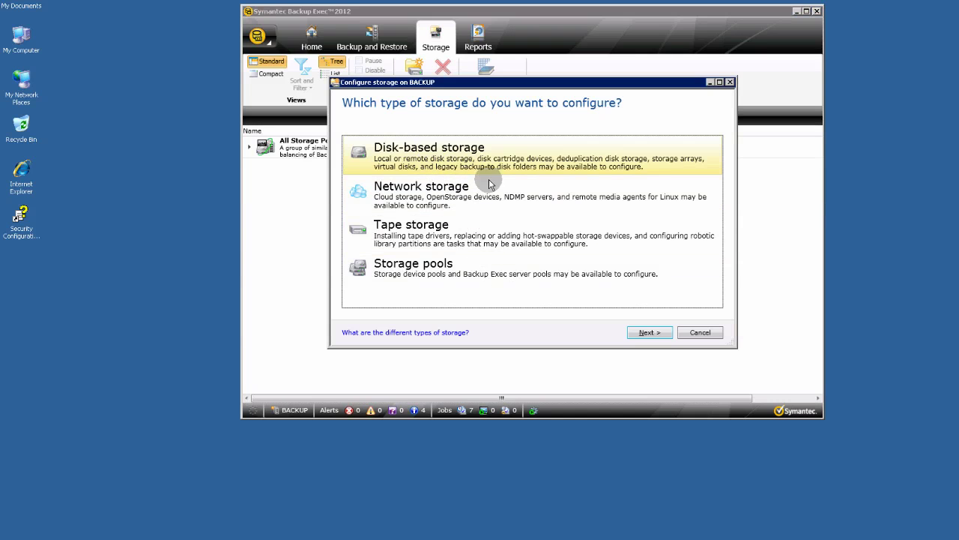
{"action": "left_click", "coordinate": [651, 333]}
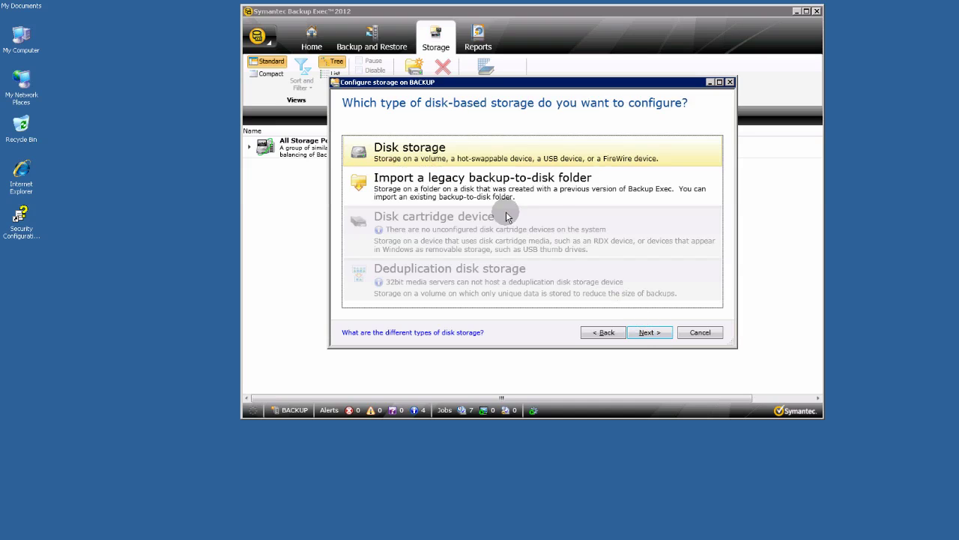
{"action": "left_click", "coordinate": [486, 192]}
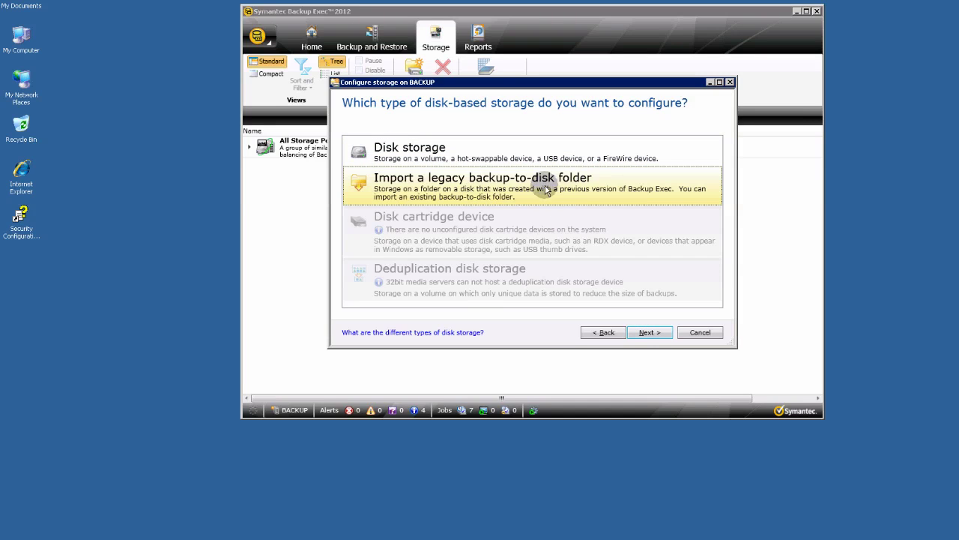
{"action": "left_click", "coordinate": [650, 332]}
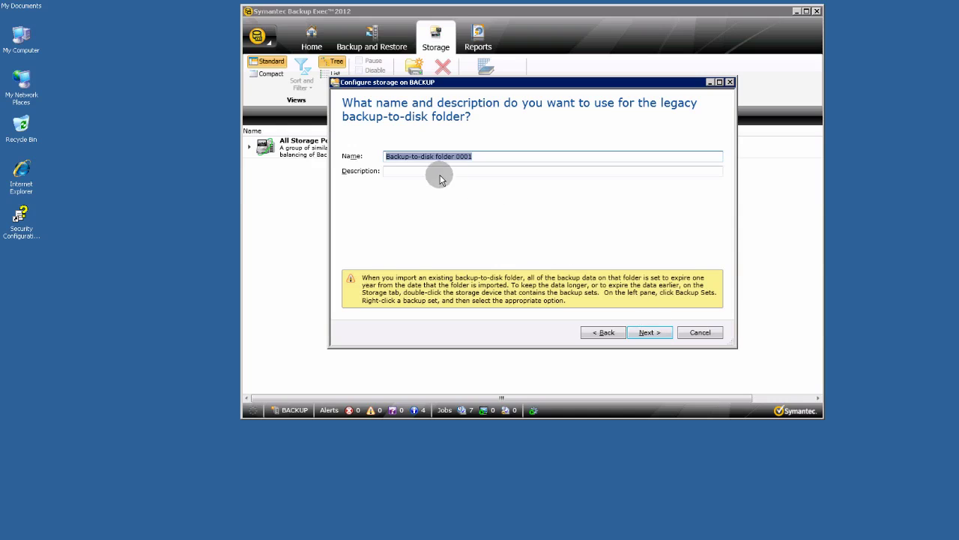
{"action": "left_click", "coordinate": [652, 334]}
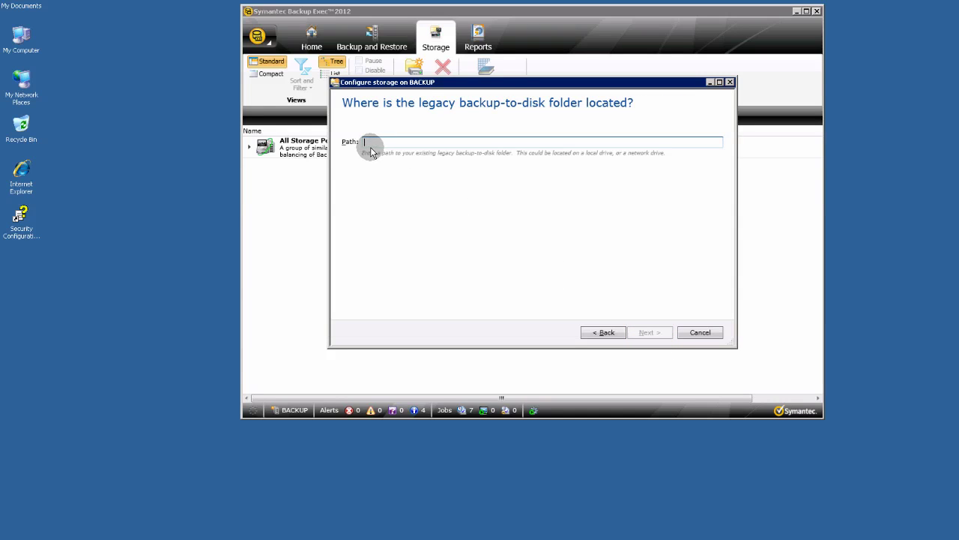
Step: Open the folder H:\BackupToDisk\4-Thursday in My Computer and copy its path
{"action": "left_click", "coordinate": [177, 149]}
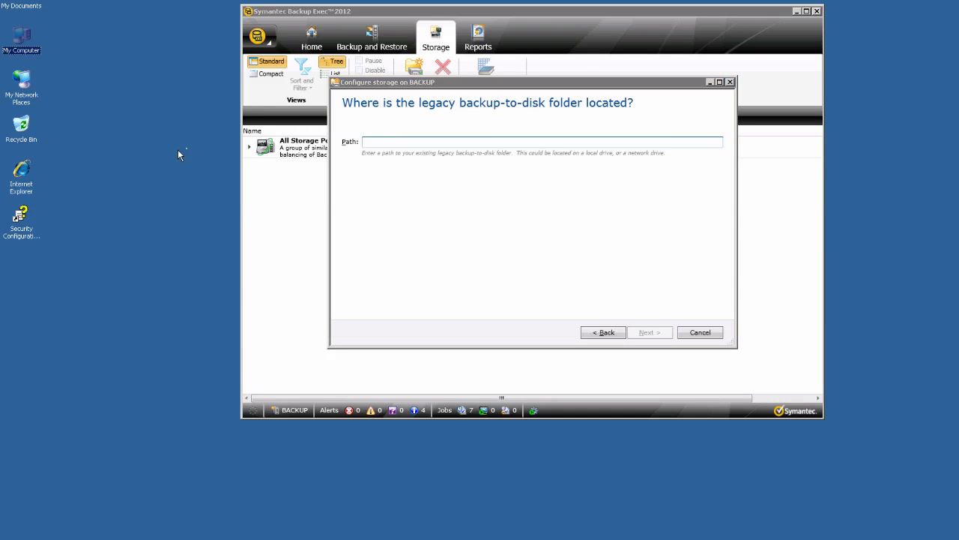
{"action": "double_click", "coordinate": [21, 35]}
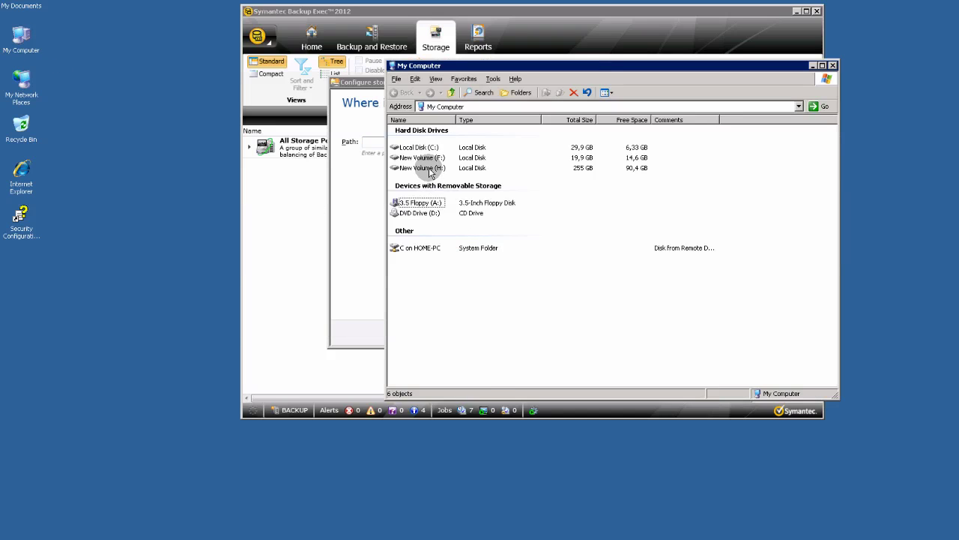
{"action": "double_click", "coordinate": [430, 170]}
{"action": "double_click", "coordinate": [433, 131]}
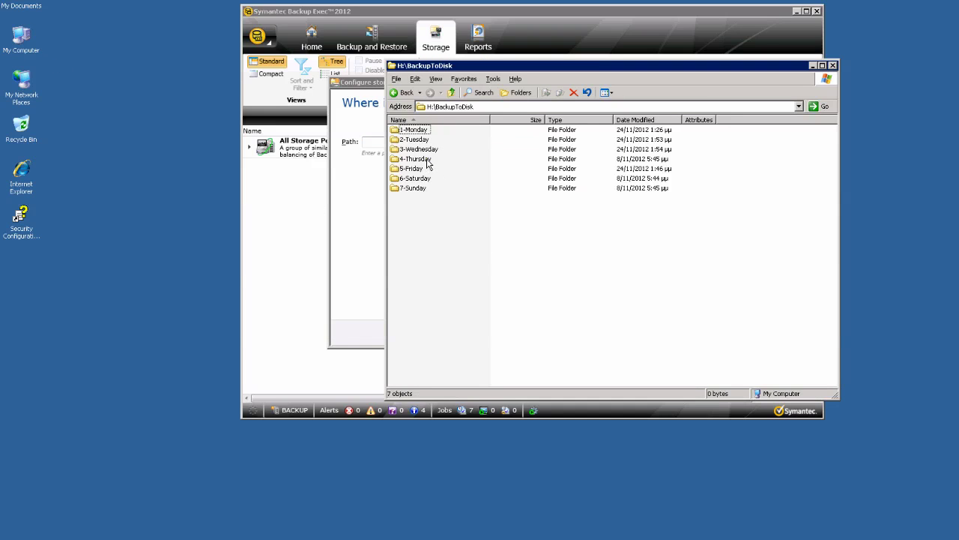
{"action": "double_click", "coordinate": [428, 160]}
{"action": "left_click", "coordinate": [478, 106]}
{"action": "right_click", "coordinate": [481, 108]}
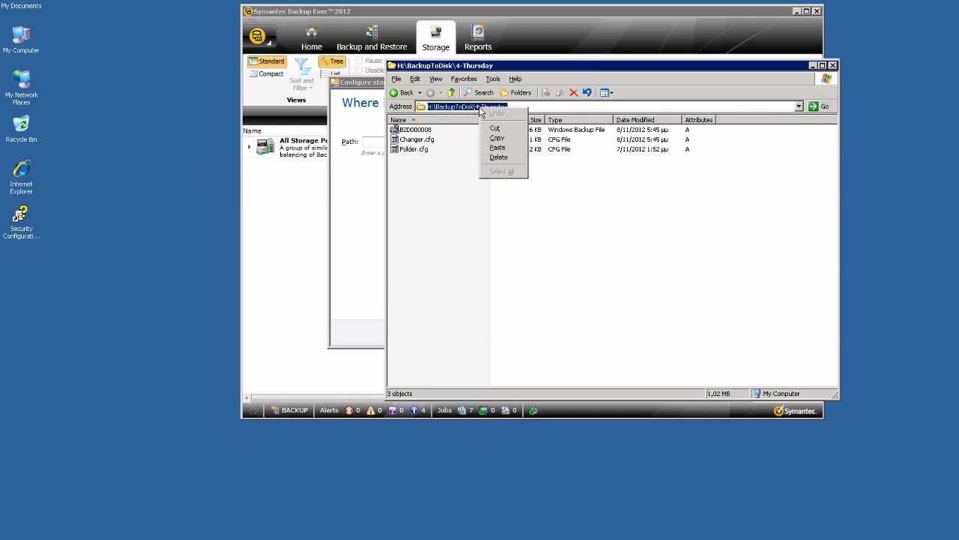
{"action": "left_click", "coordinate": [497, 138]}
Step: Paste H:\BackupToDisk\4-Thursday as the legacy folder's path and finish the storage configuration
{"action": "left_click", "coordinate": [380, 151]}
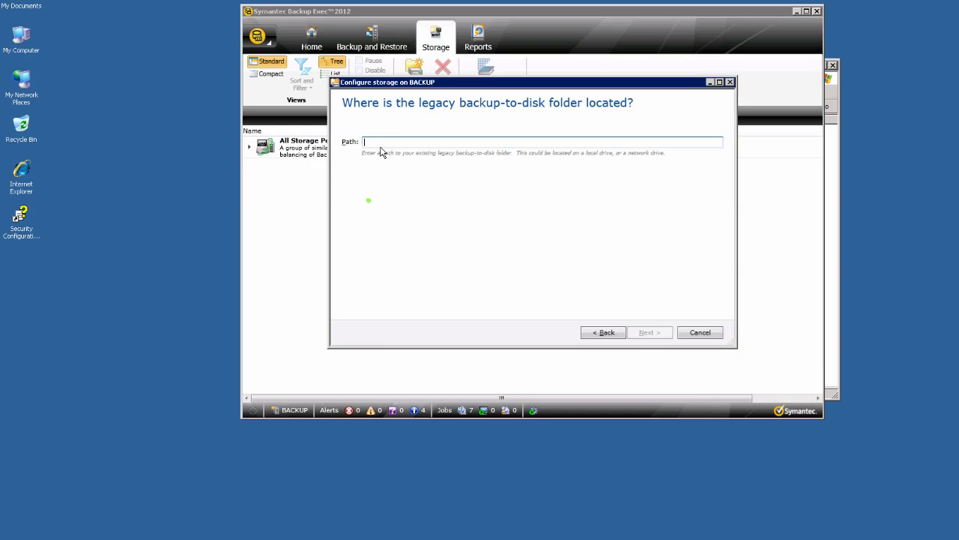
{"action": "right_click", "coordinate": [380, 143]}
{"action": "left_click", "coordinate": [414, 176]}
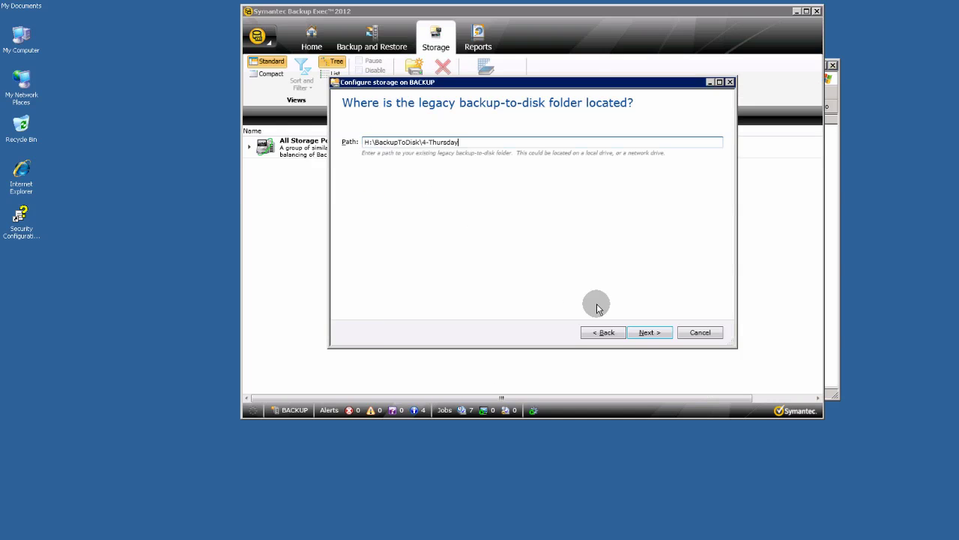
{"action": "left_click", "coordinate": [646, 332]}
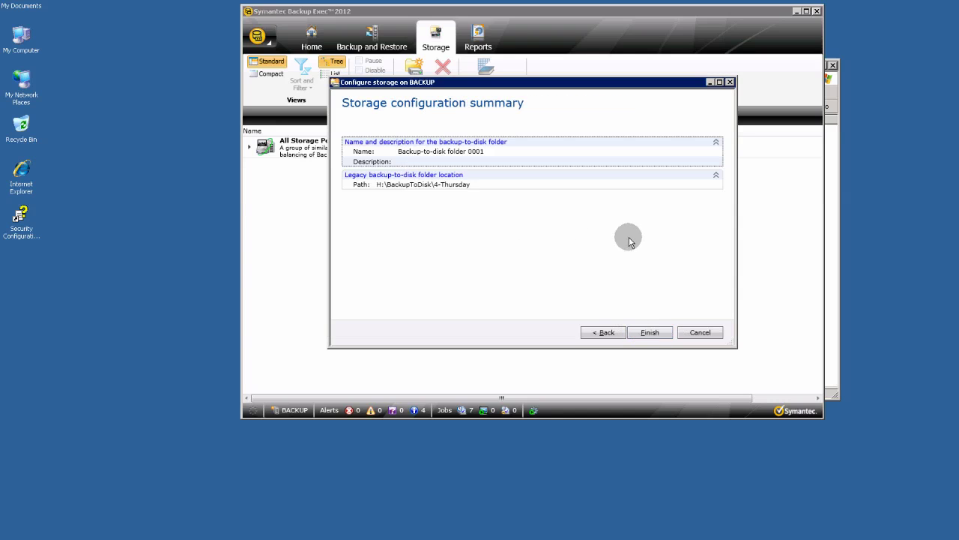
{"action": "left_click", "coordinate": [661, 332]}
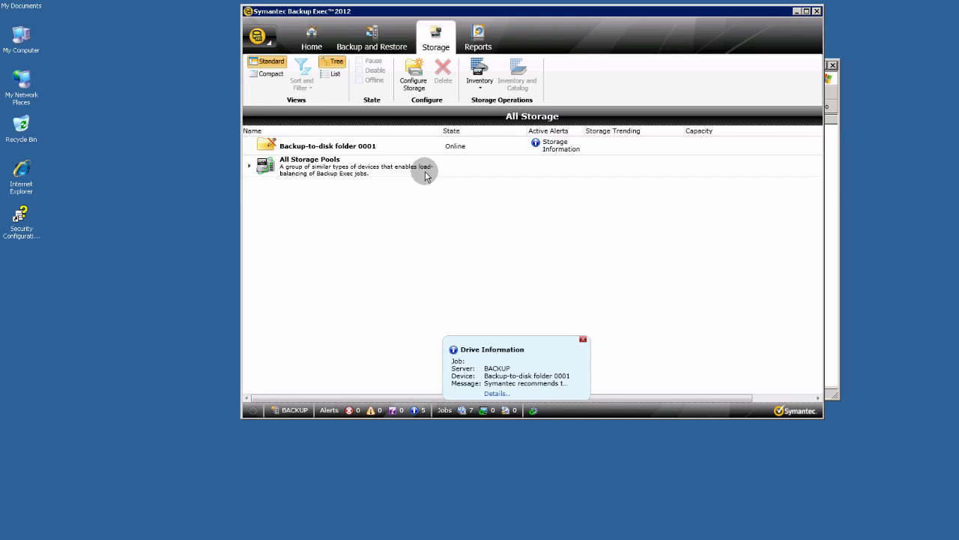
Step: Open the jobs of Backup-to-disk folder 0001, run Inventory and Catalog on it, and dismiss the job alert
{"action": "left_click", "coordinate": [361, 152]}
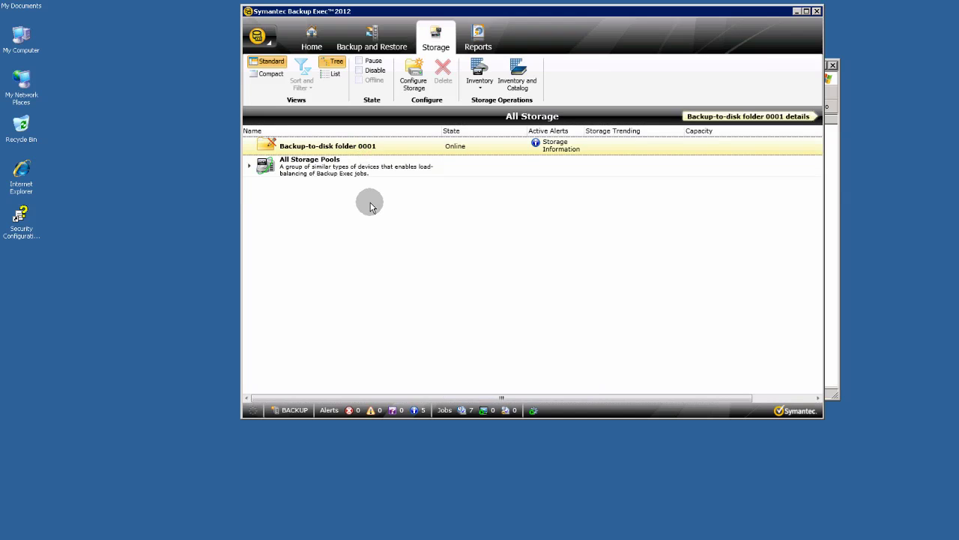
{"action": "double_click", "coordinate": [267, 150]}
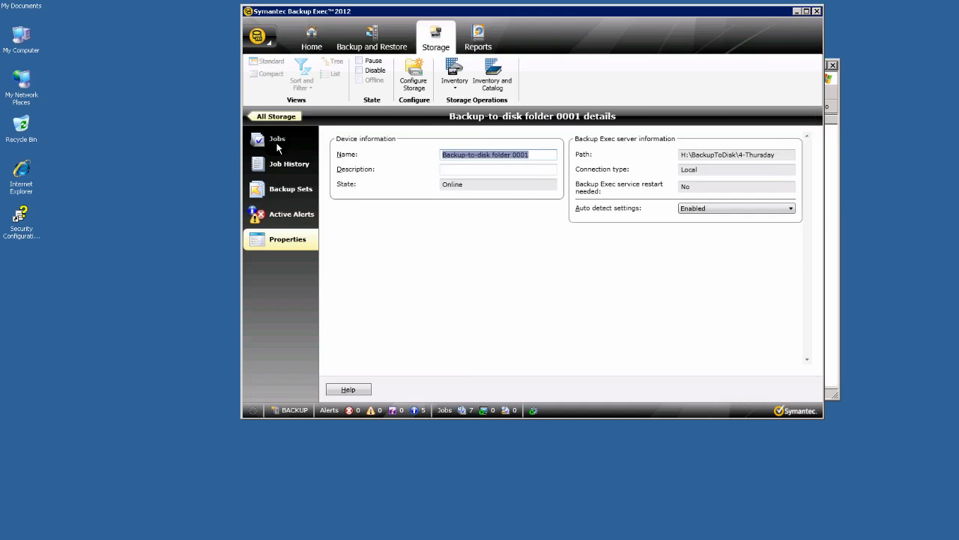
{"action": "left_click", "coordinate": [276, 140]}
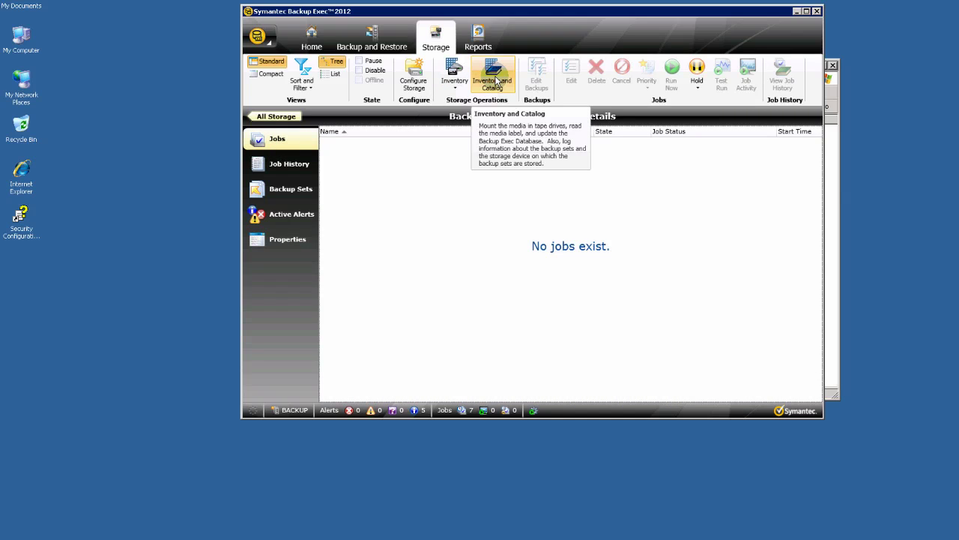
{"action": "left_click", "coordinate": [496, 82]}
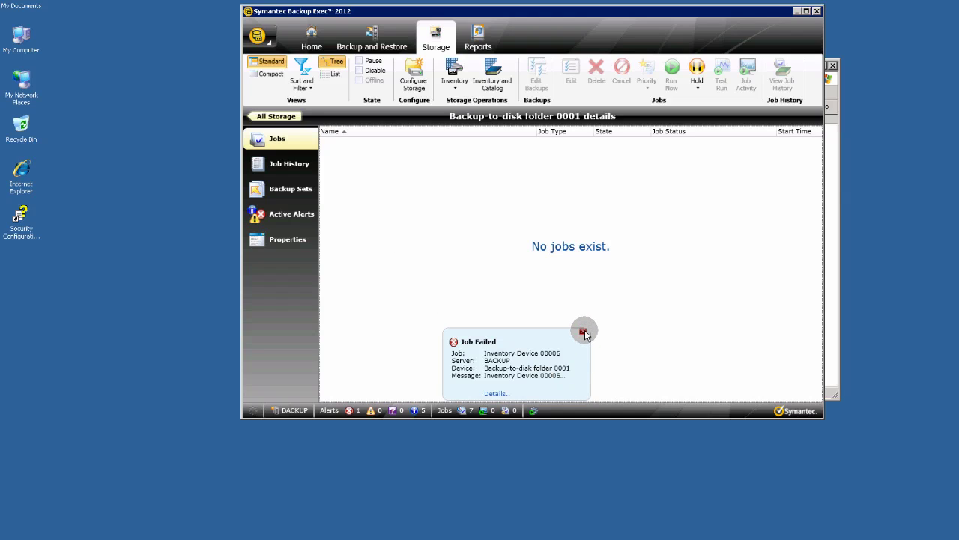
{"action": "left_click", "coordinate": [584, 332]}
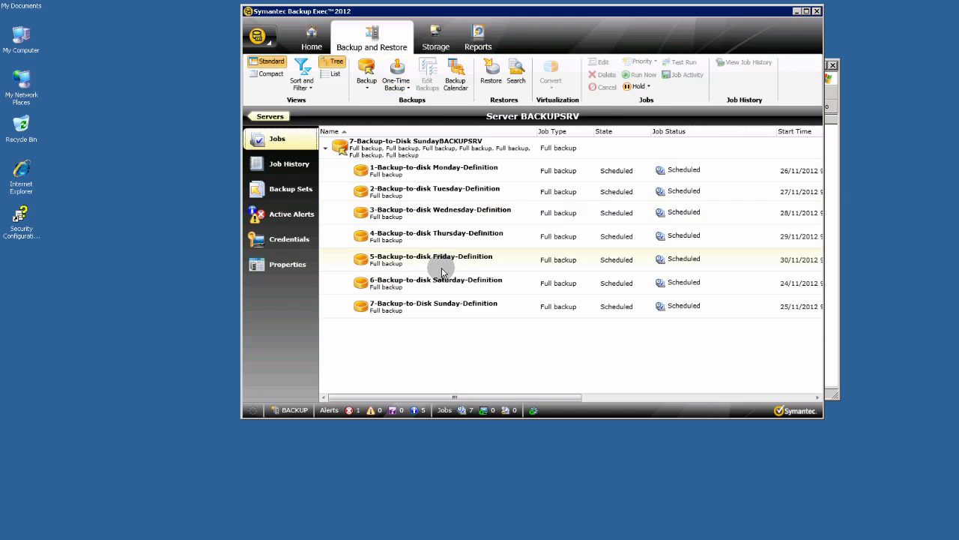